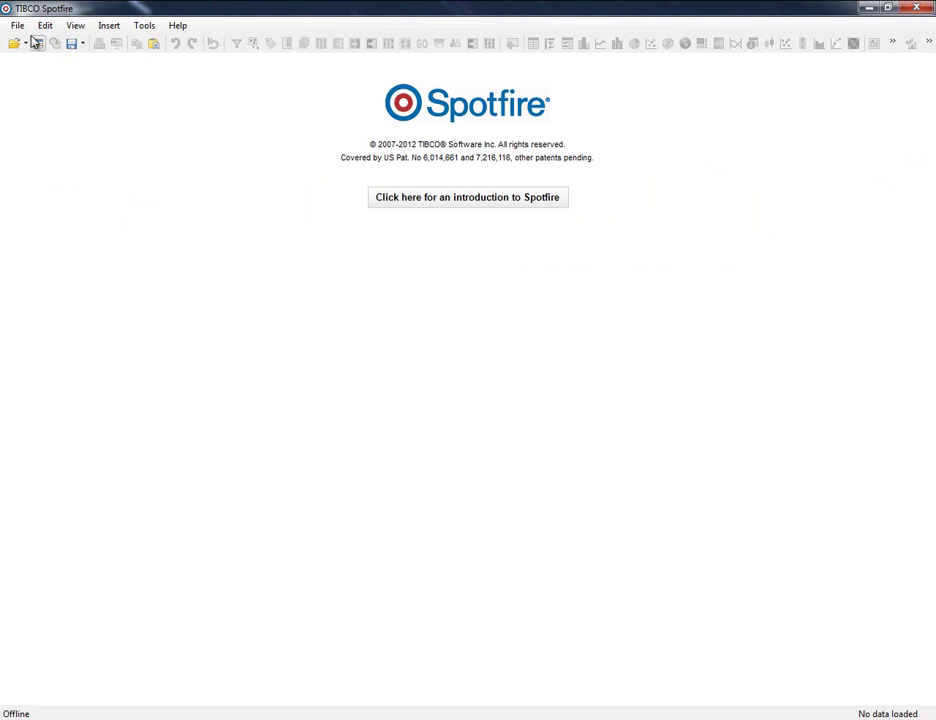
Launch Integromics RealTime StatMiner from Spotfire's Open From file menu
click(17, 25)
mouse_move(94, 62)
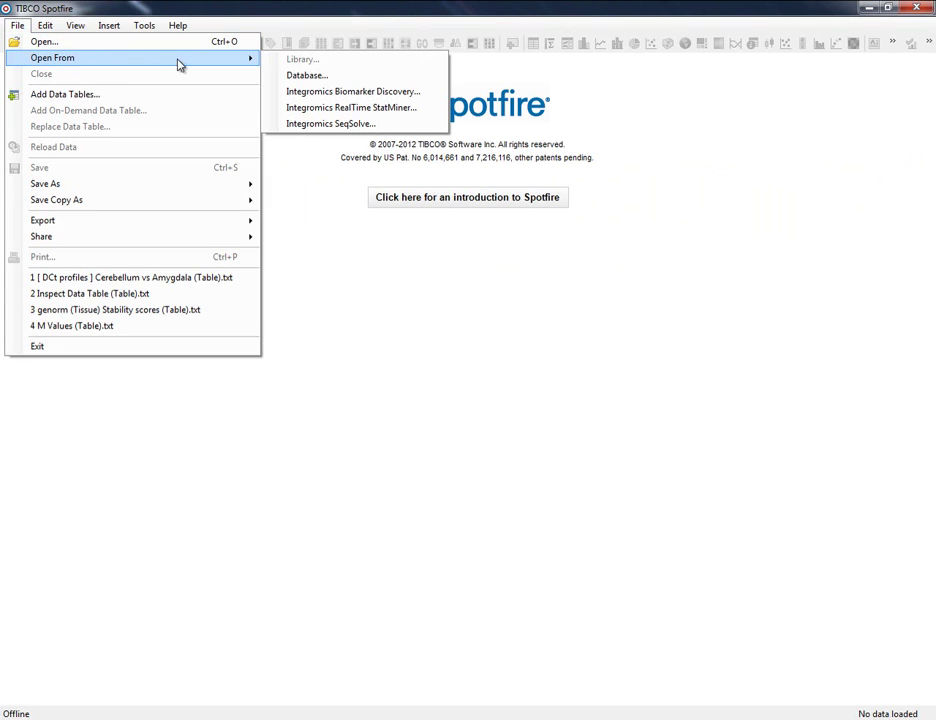
click(344, 108)
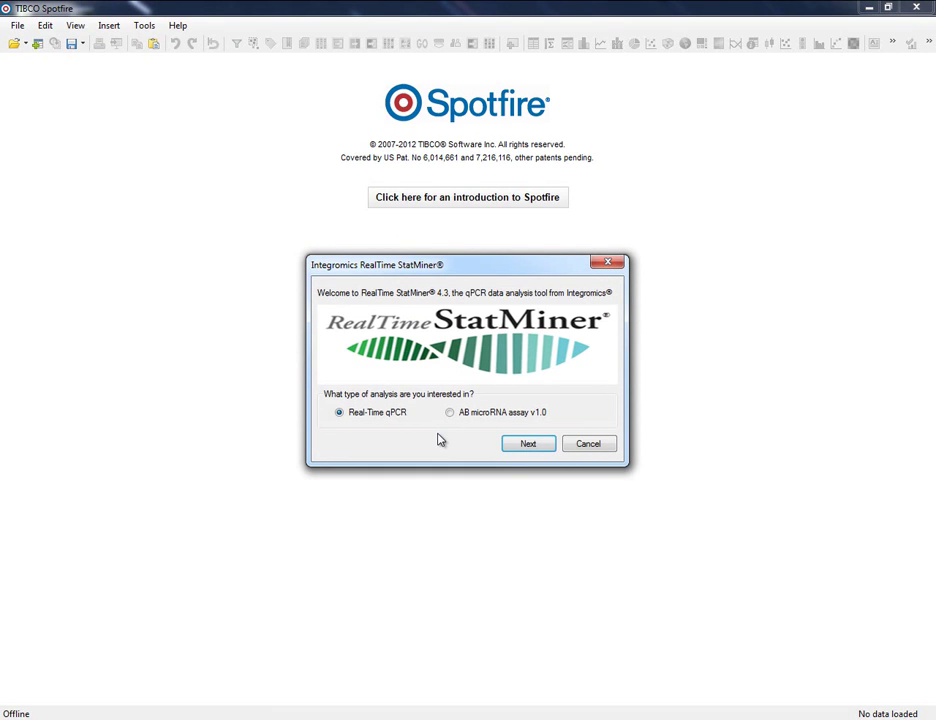
Keep Real-Time qPCR as the analysis type and continue past the welcome screen
click(450, 413)
click(340, 414)
click(521, 443)
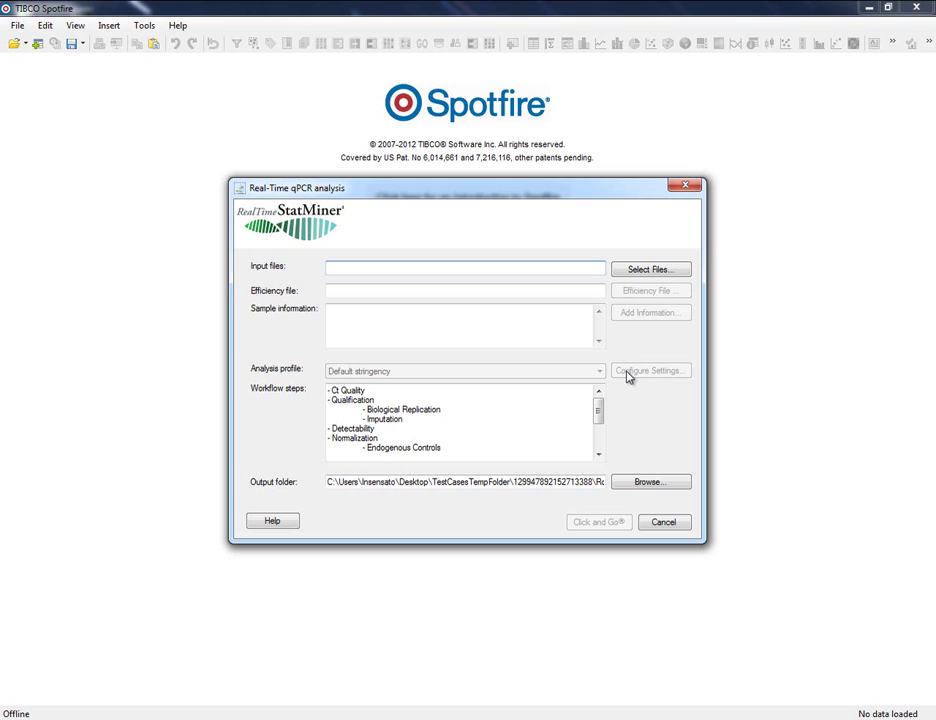
Pick C:\Realtime StatMiner\Project1 as the data folder and add all its .TXT files
click(649, 270)
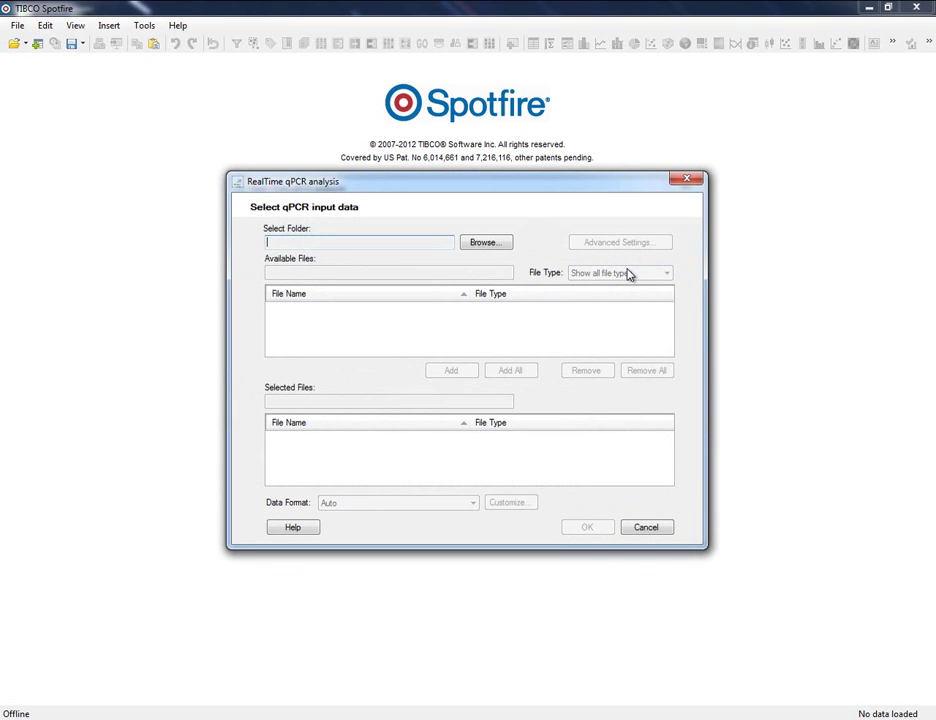
click(484, 242)
drag(492, 265, 246, 113)
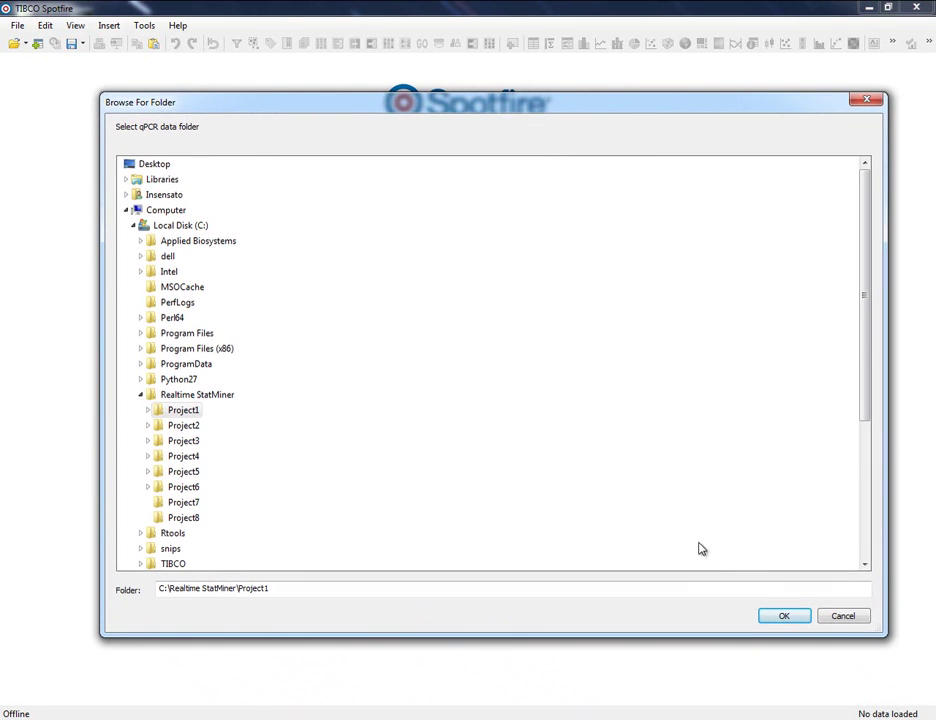
click(777, 615)
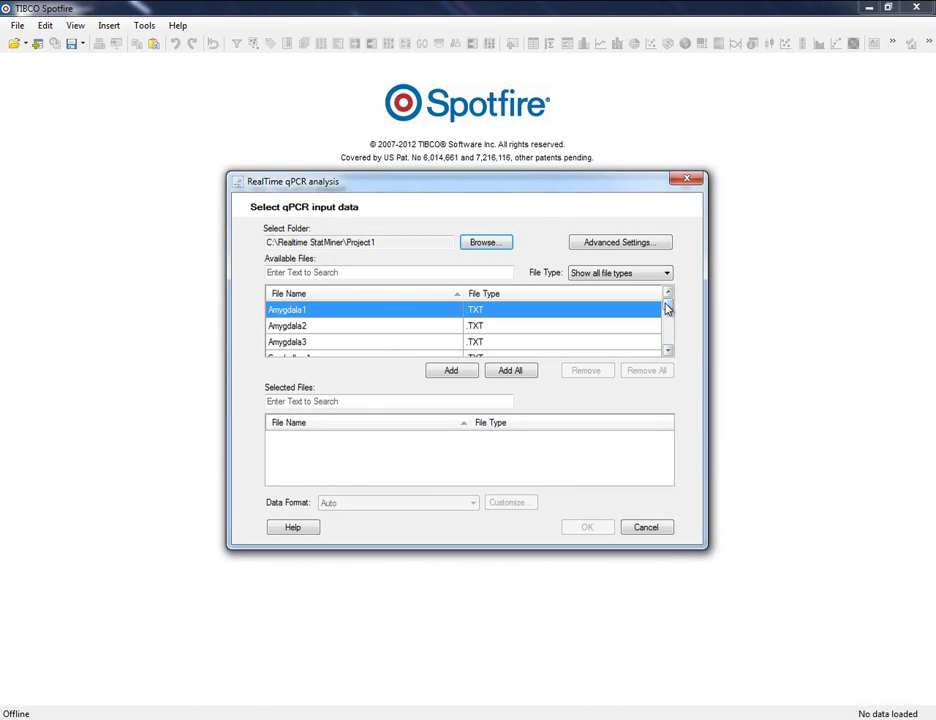
mouse_move(667, 309)
mouse_down()
mouse_move(667, 345)
mouse_move(670, 305)
mouse_up()
click(519, 371)
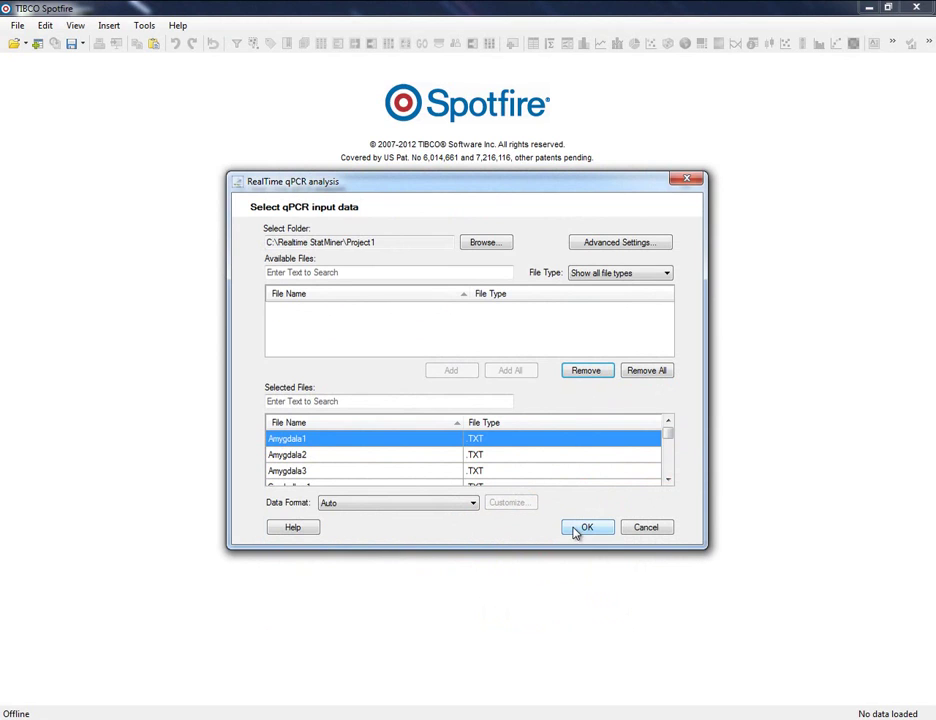
click(466, 504)
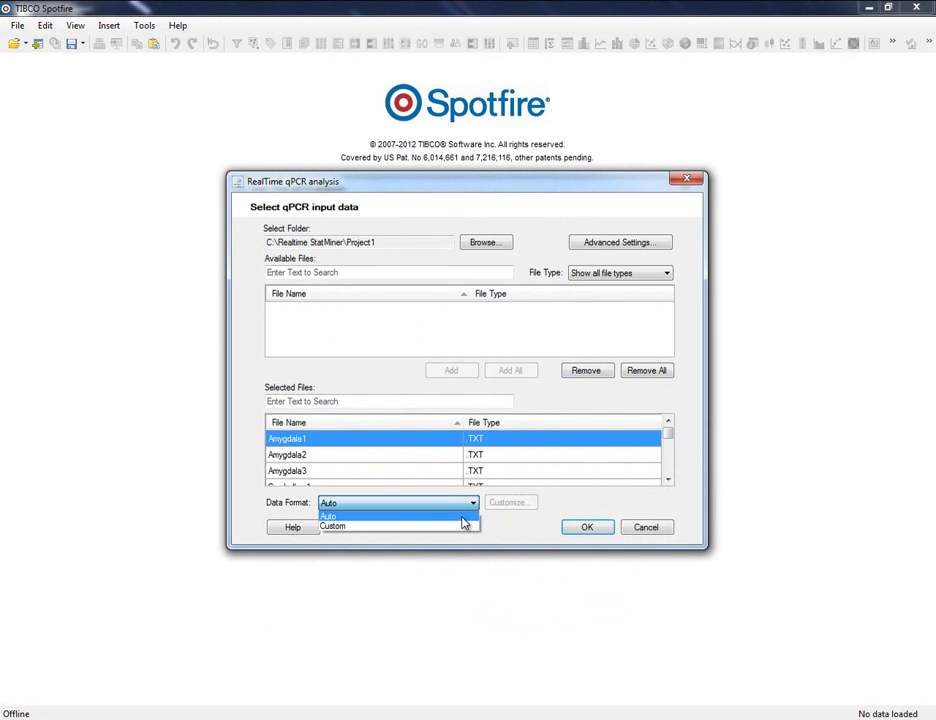
click(464, 526)
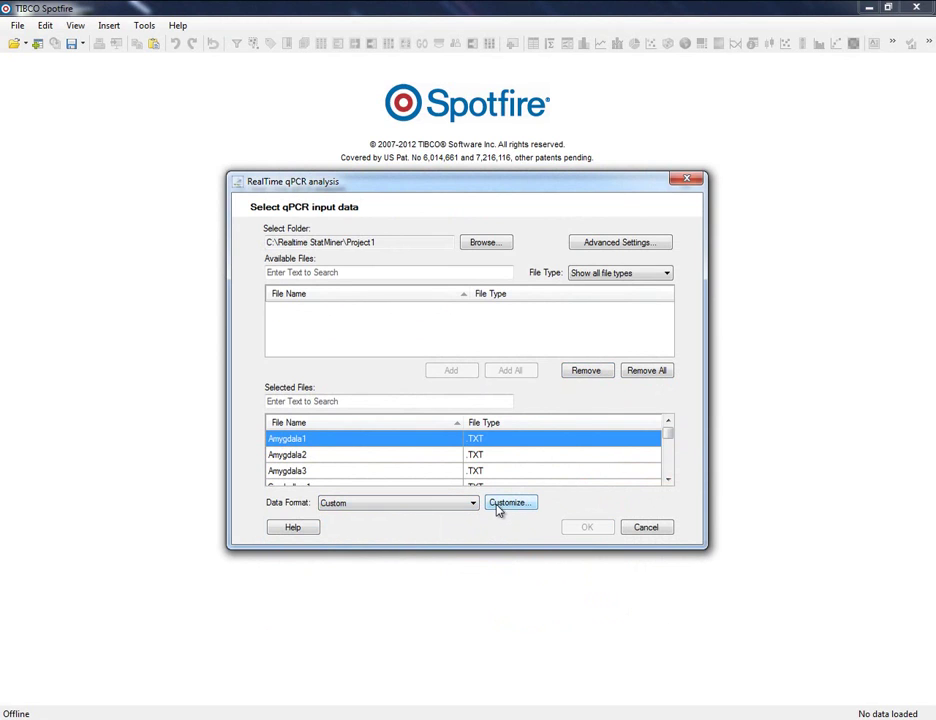
click(507, 503)
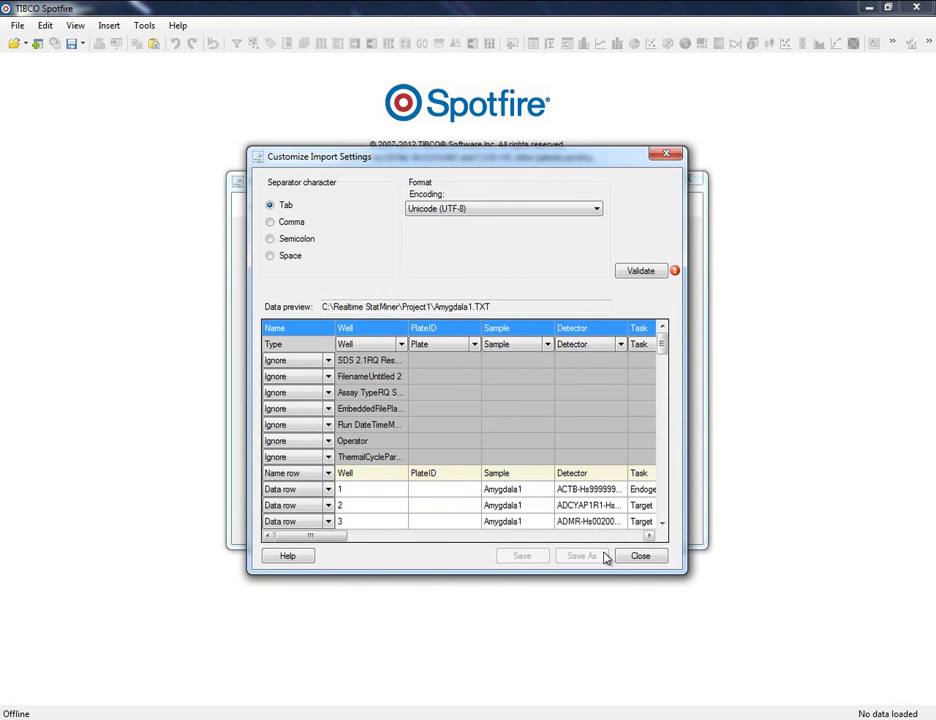
click(640, 556)
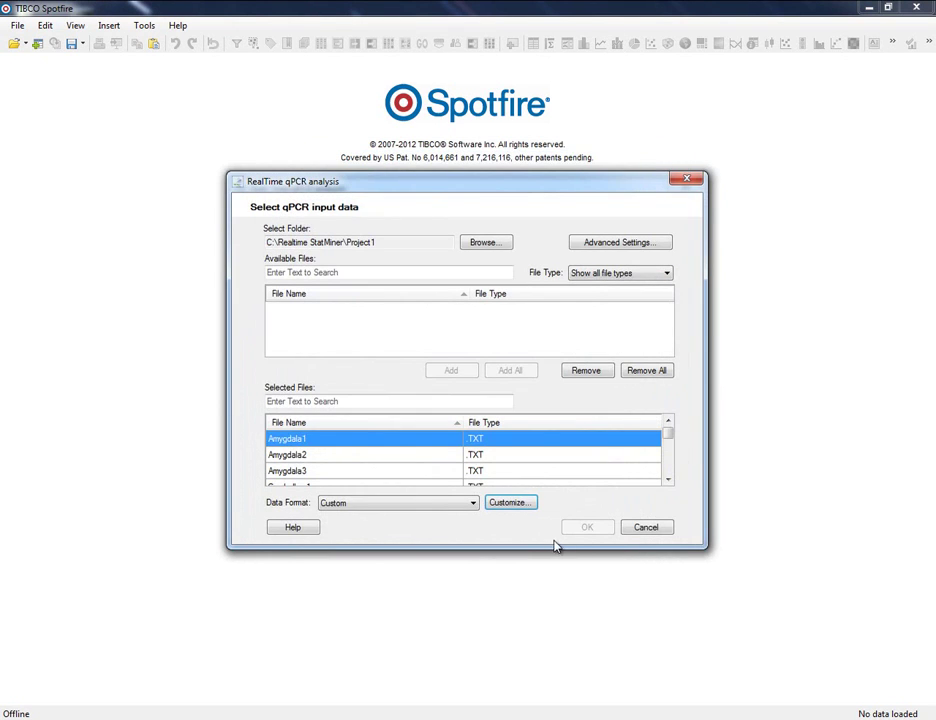
click(465, 504)
click(461, 517)
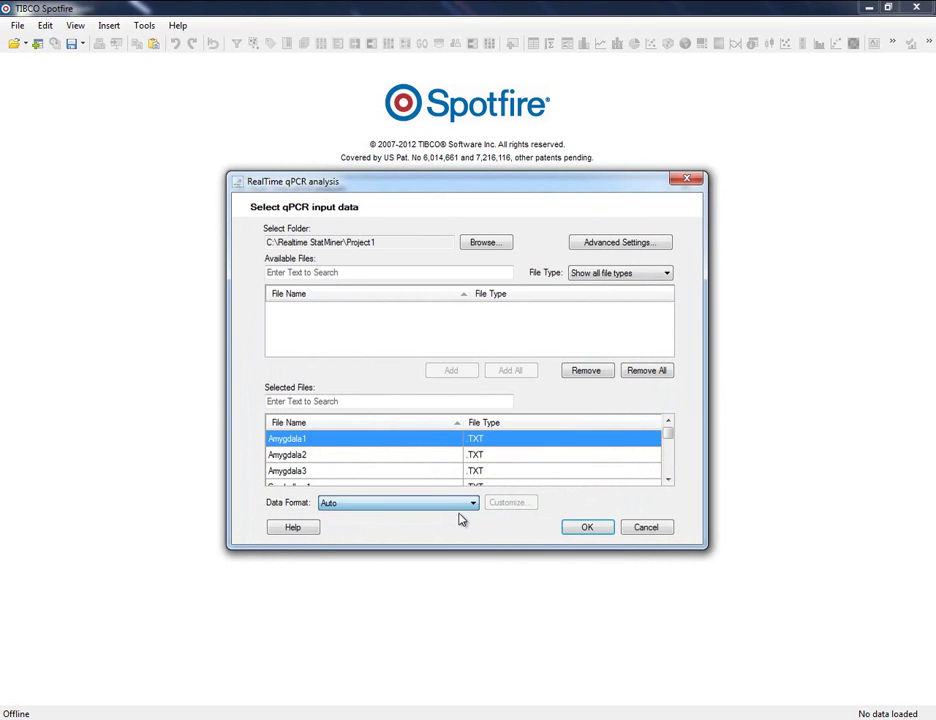
Confirm the 12 input files and add Amygdala as Plate.A's experimental factor
click(578, 533)
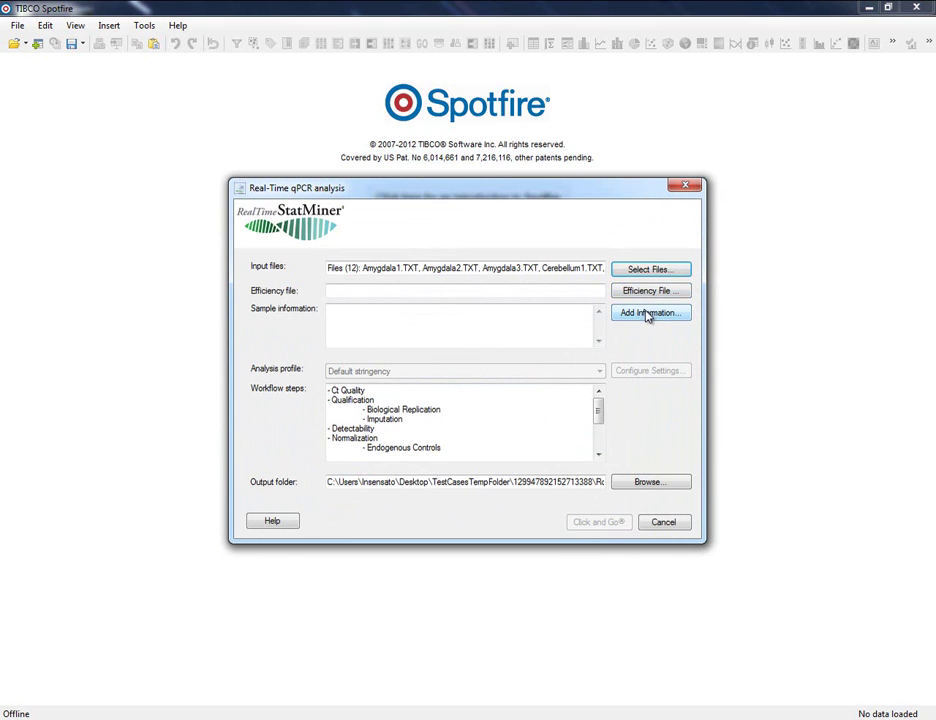
click(647, 315)
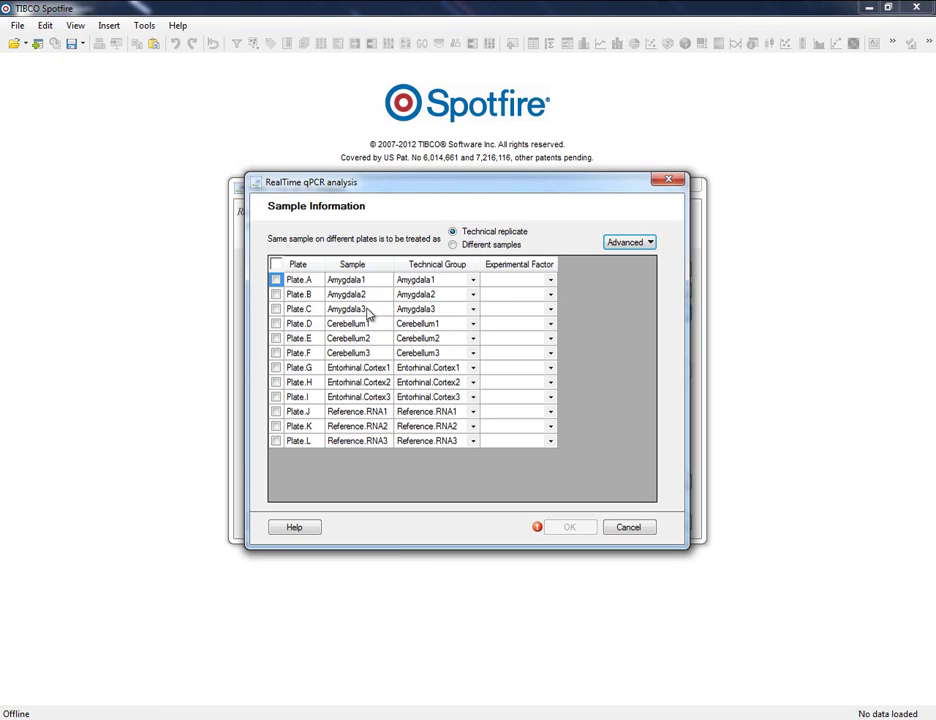
click(550, 283)
click(530, 296)
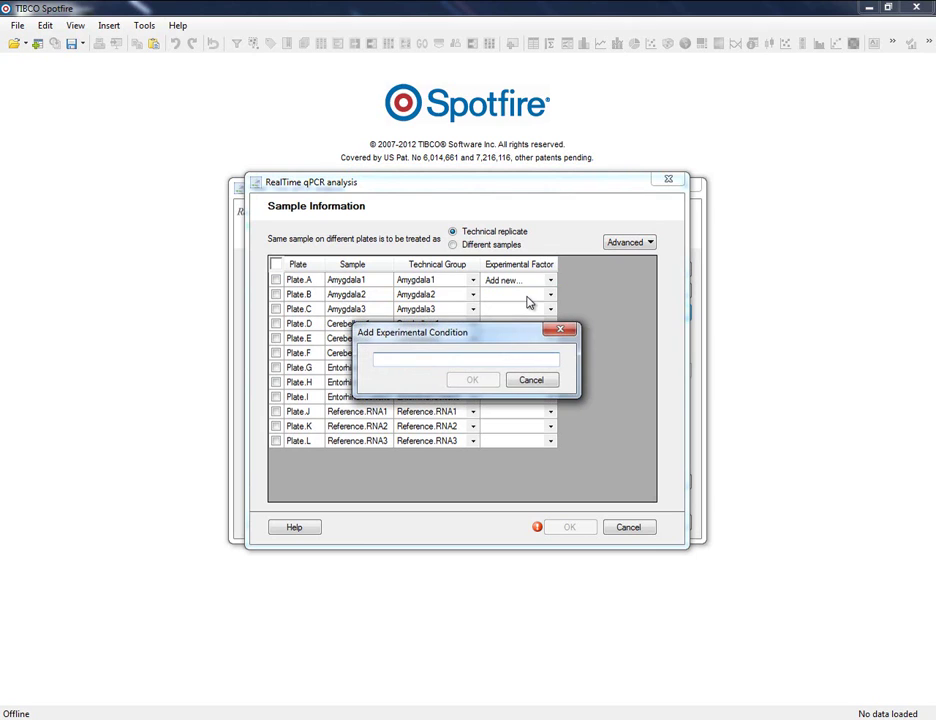
text(Amygdala)
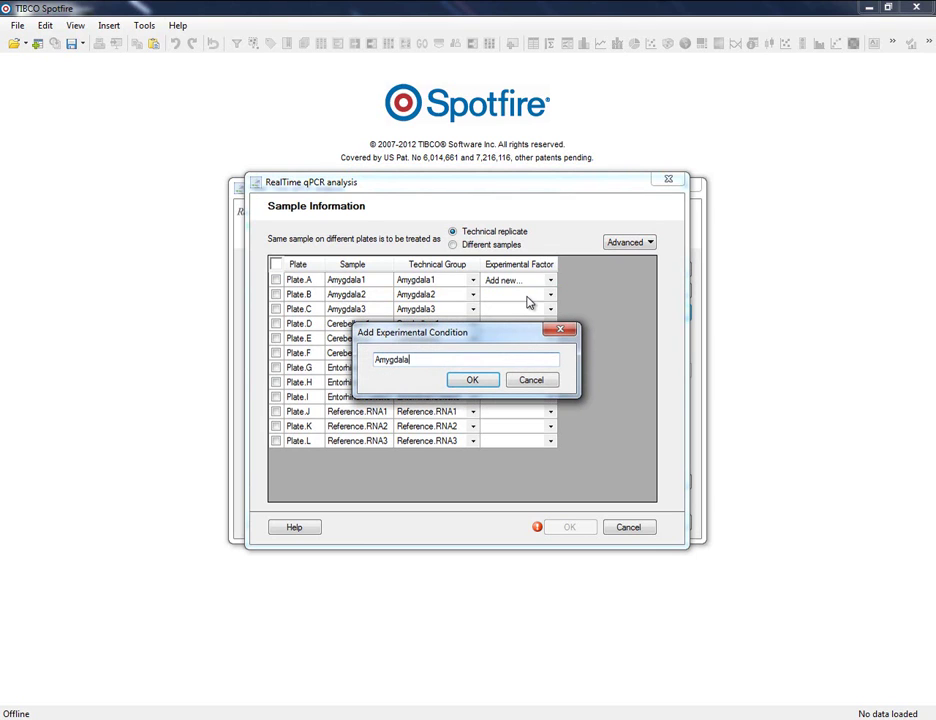
click(476, 381)
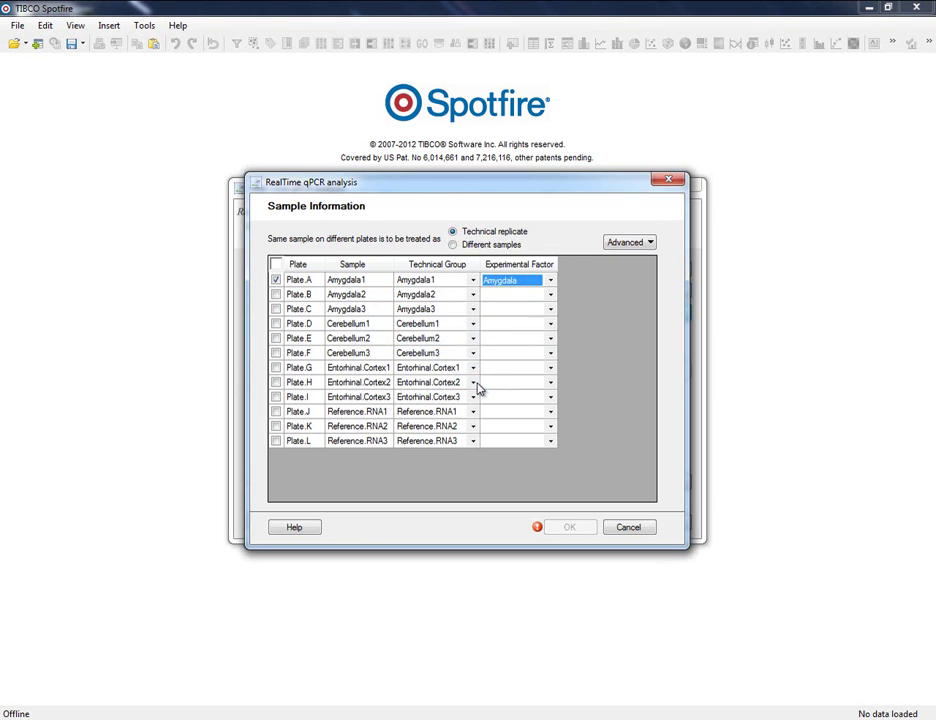
Load the sample design from ExperimentDesign.txt, giving four tissue groups of three plates
click(629, 243)
click(631, 261)
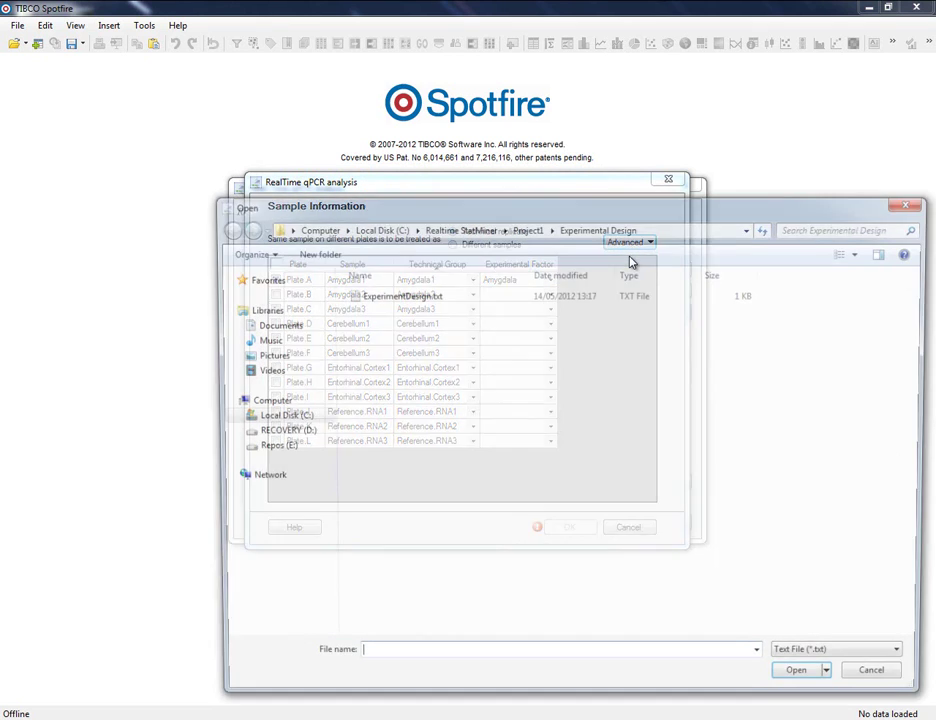
double_click(404, 297)
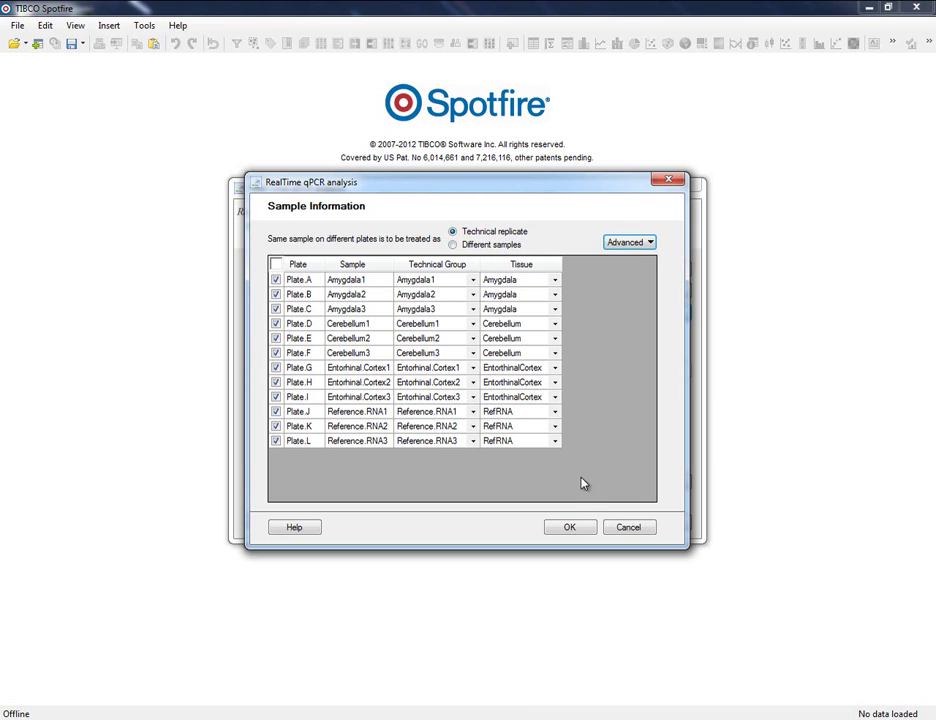
click(578, 530)
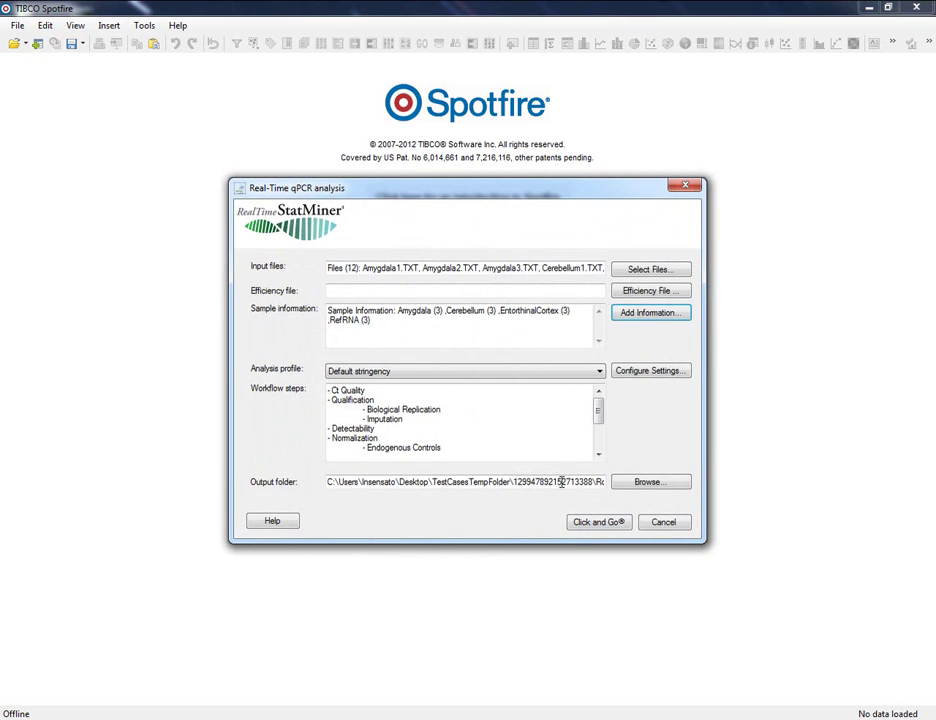
click(600, 372)
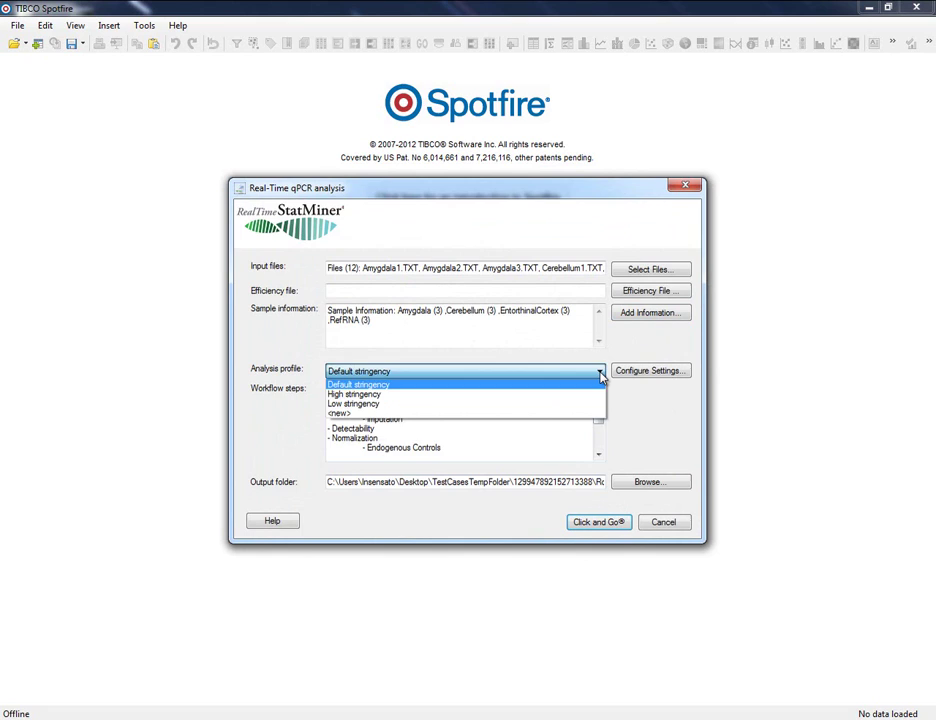
click(601, 375)
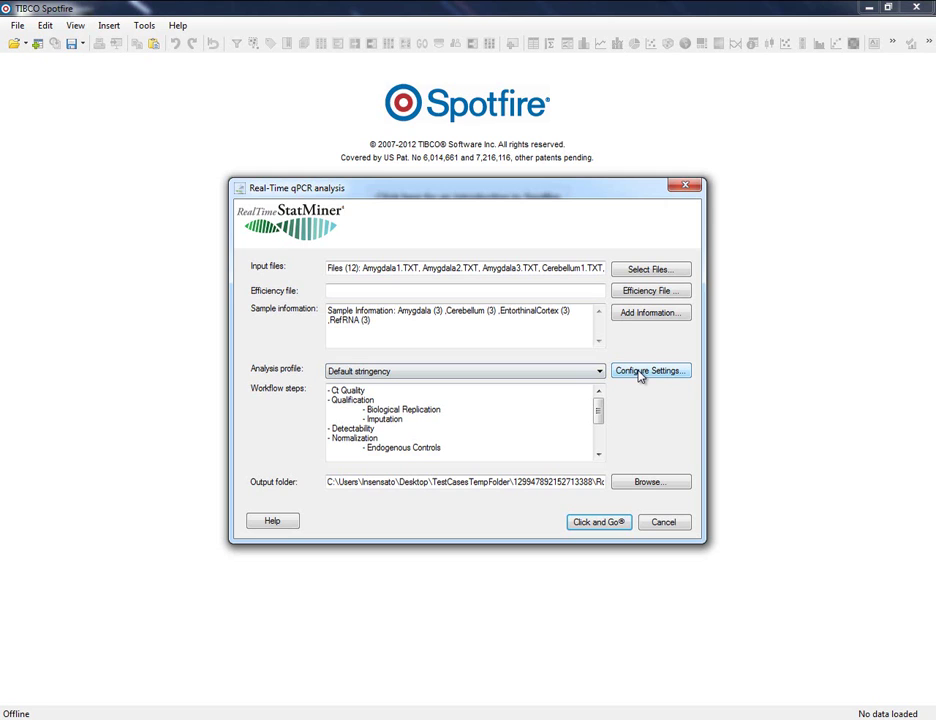
Review the Qualification, Normalization and Analysis profile settings down to Relative Quantification
click(641, 373)
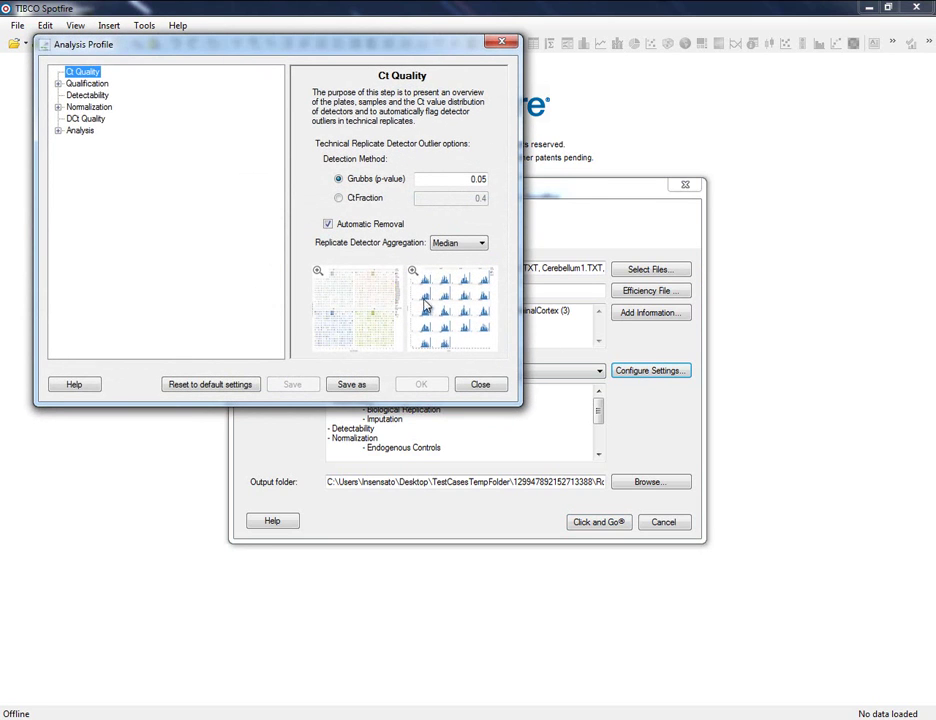
click(59, 83)
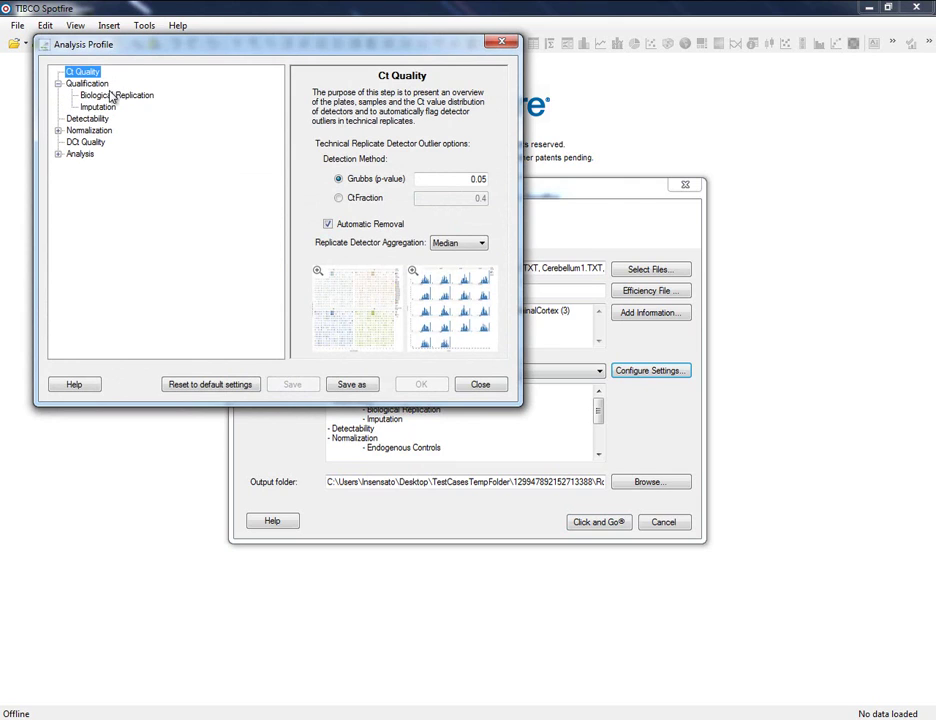
click(112, 96)
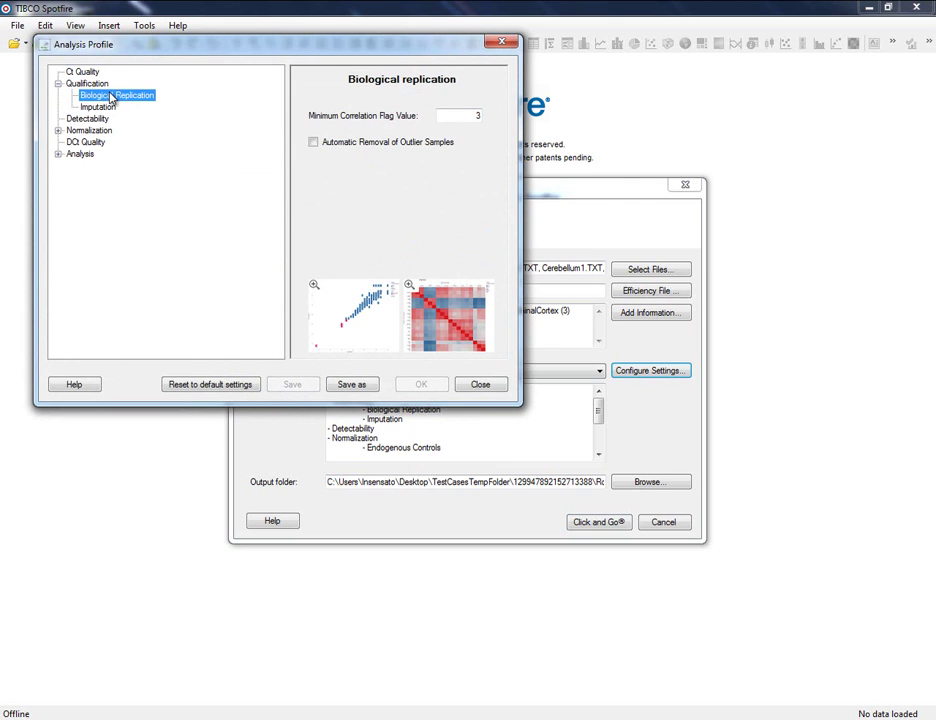
click(99, 120)
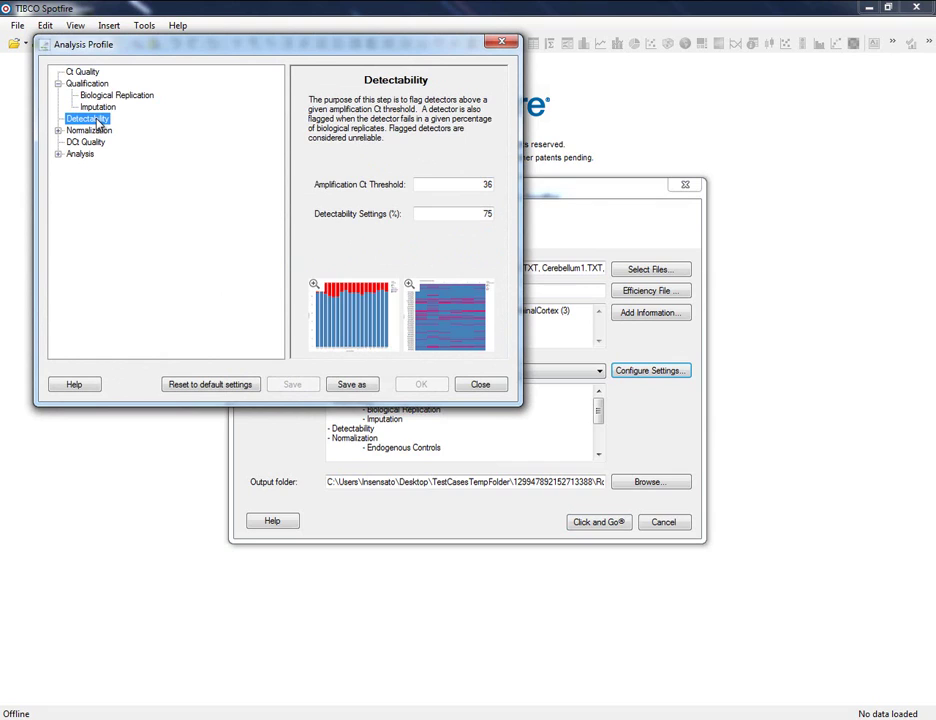
click(59, 131)
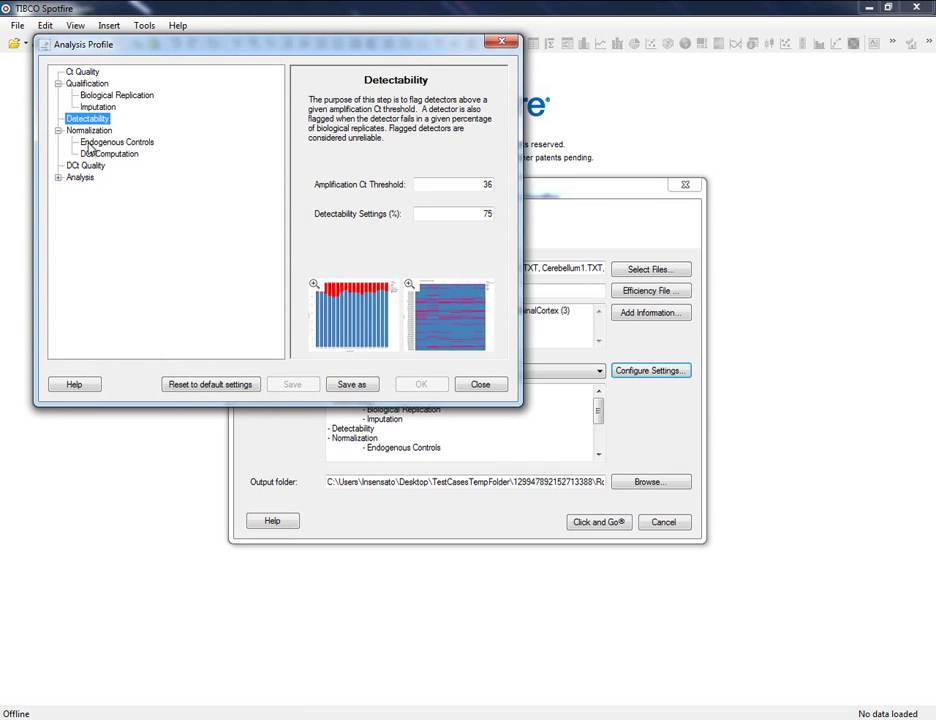
click(88, 144)
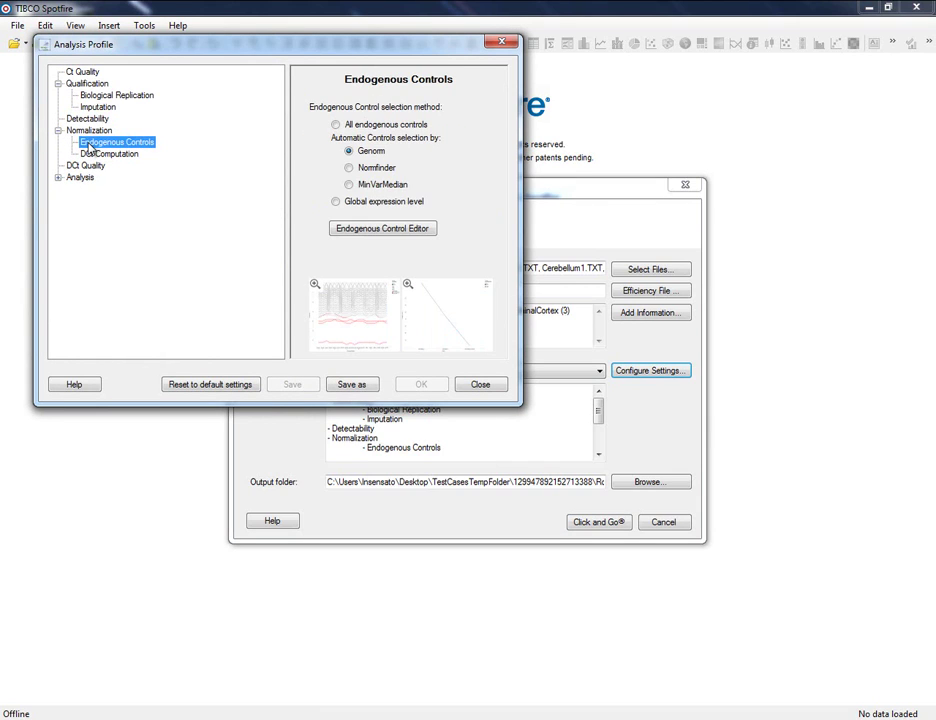
click(58, 178)
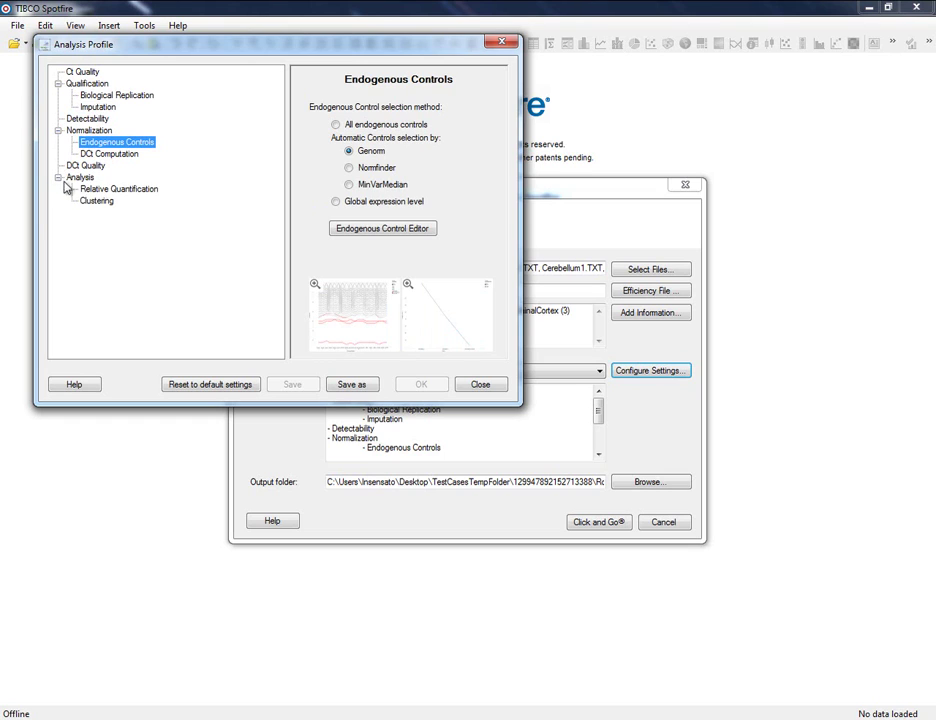
click(93, 190)
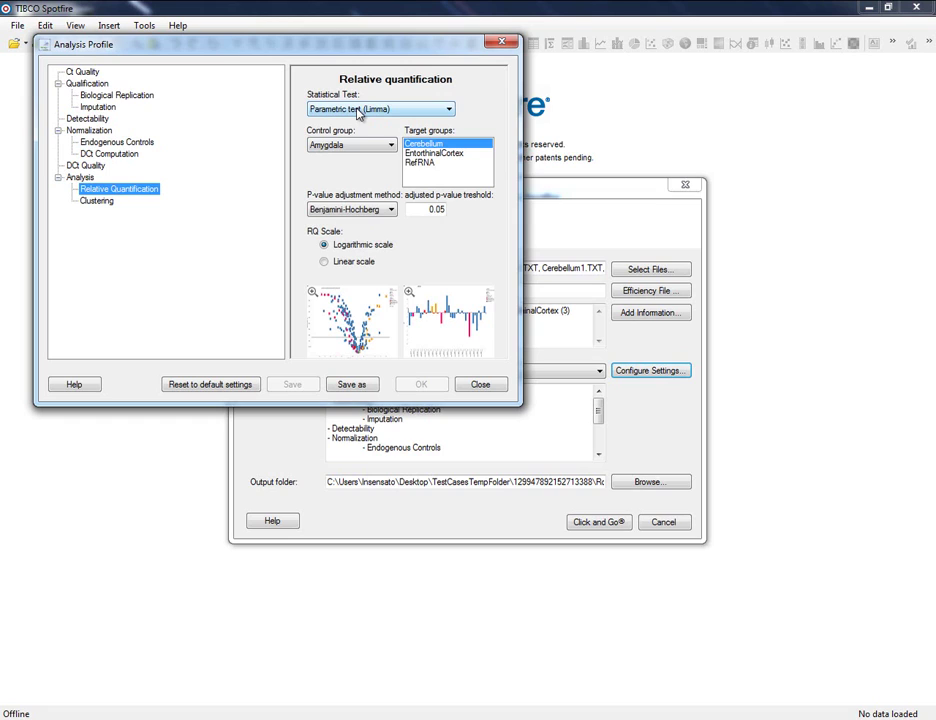
Set RefRNA as control group and add Cerebellum and EntorthinalCortex as target groups
click(366, 145)
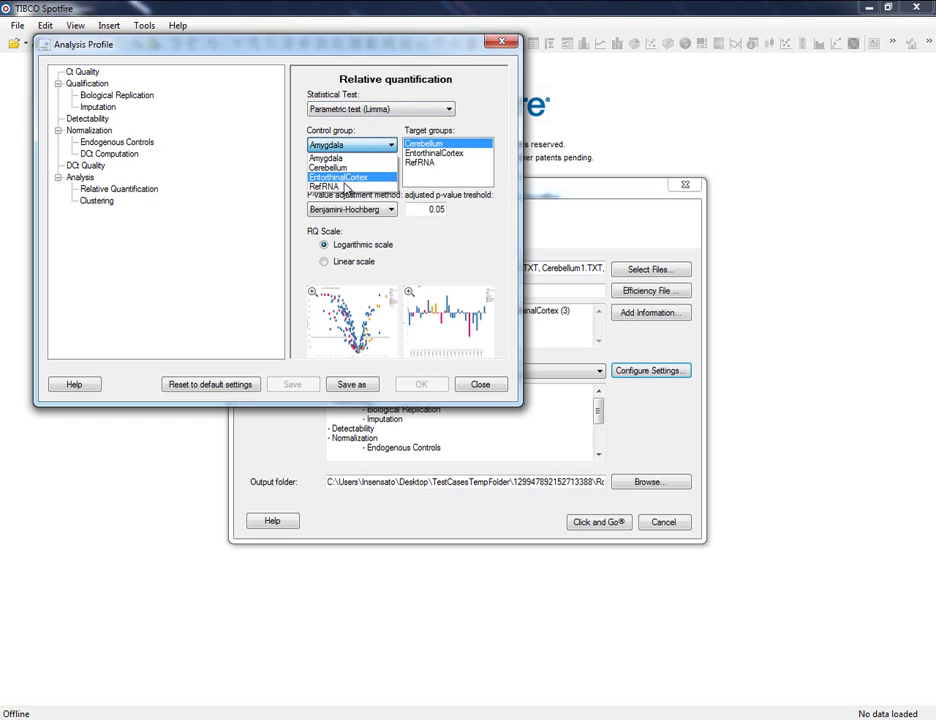
click(340, 186)
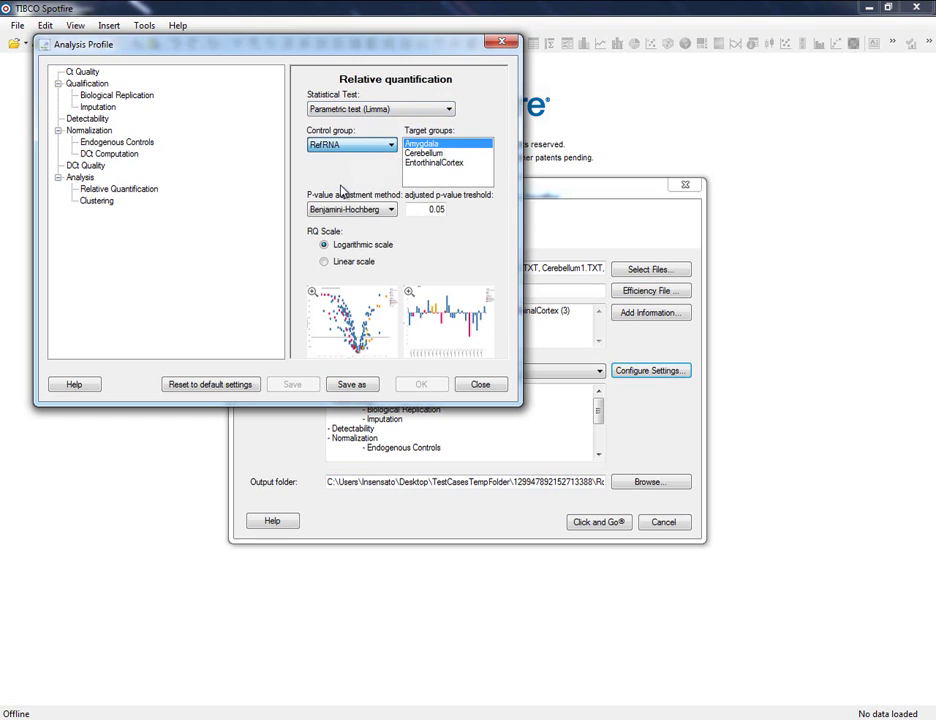
shift+click(420, 153)
shift+click(419, 163)
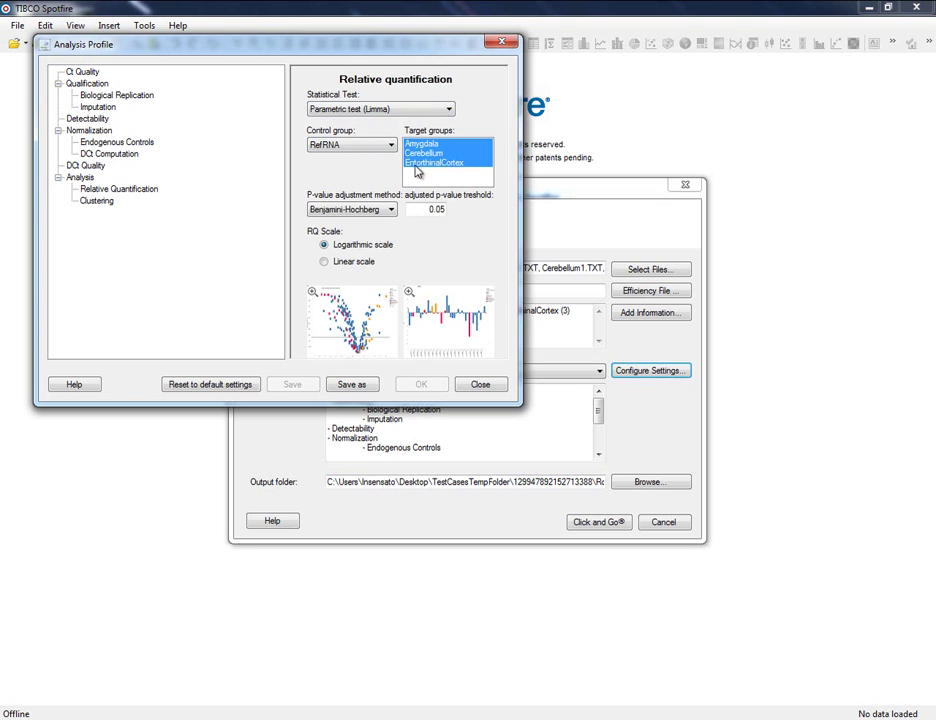
Save the profile as 'My custom template' and keep it as the selected profile
click(359, 389)
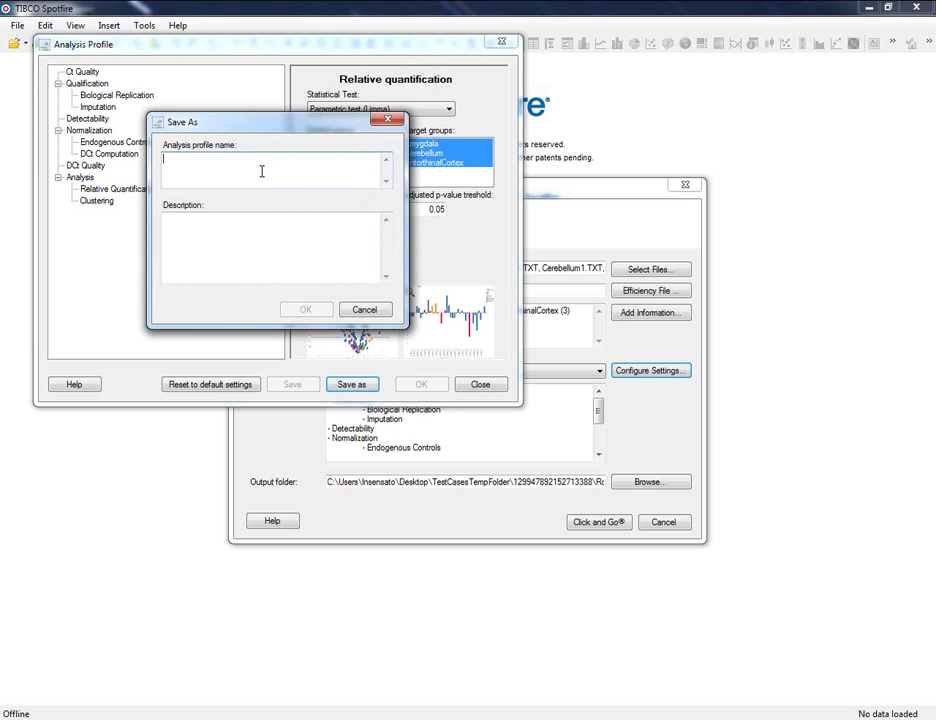
text(My custom template)
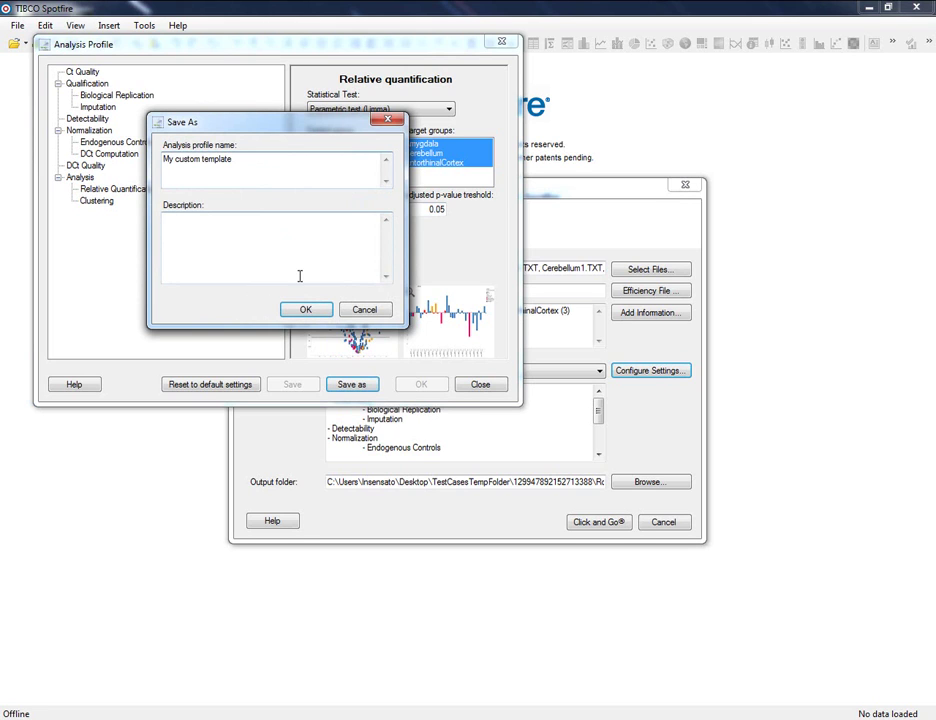
click(306, 309)
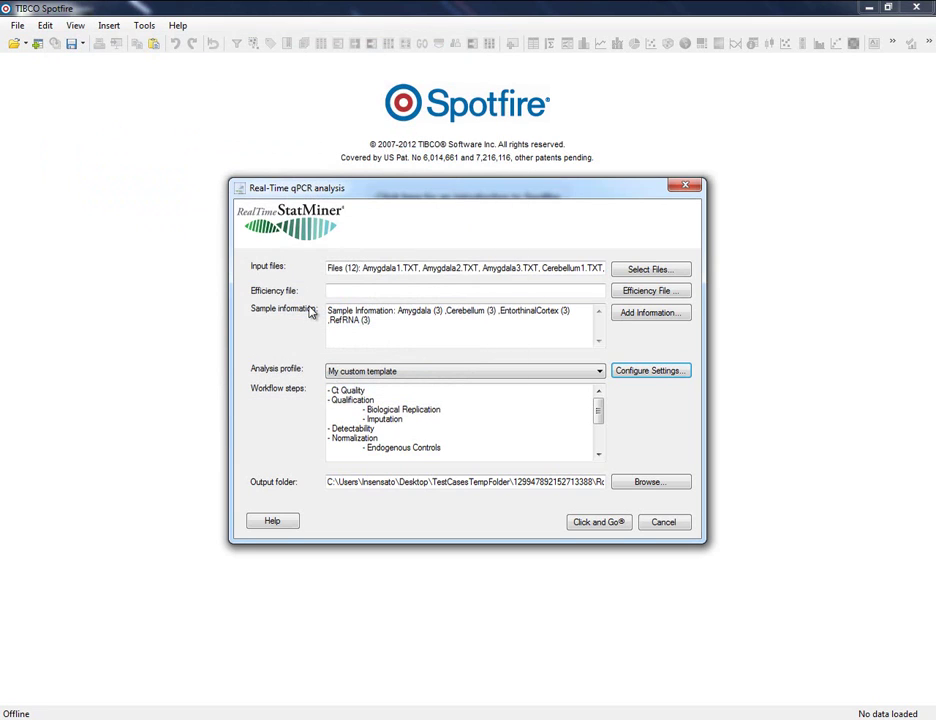
click(597, 372)
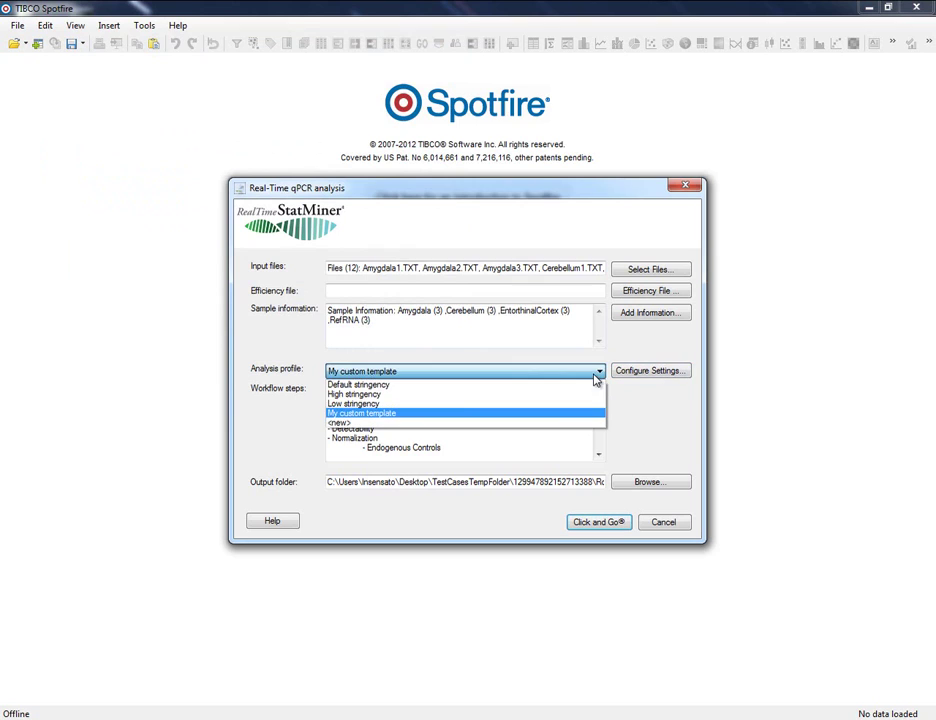
click(559, 412)
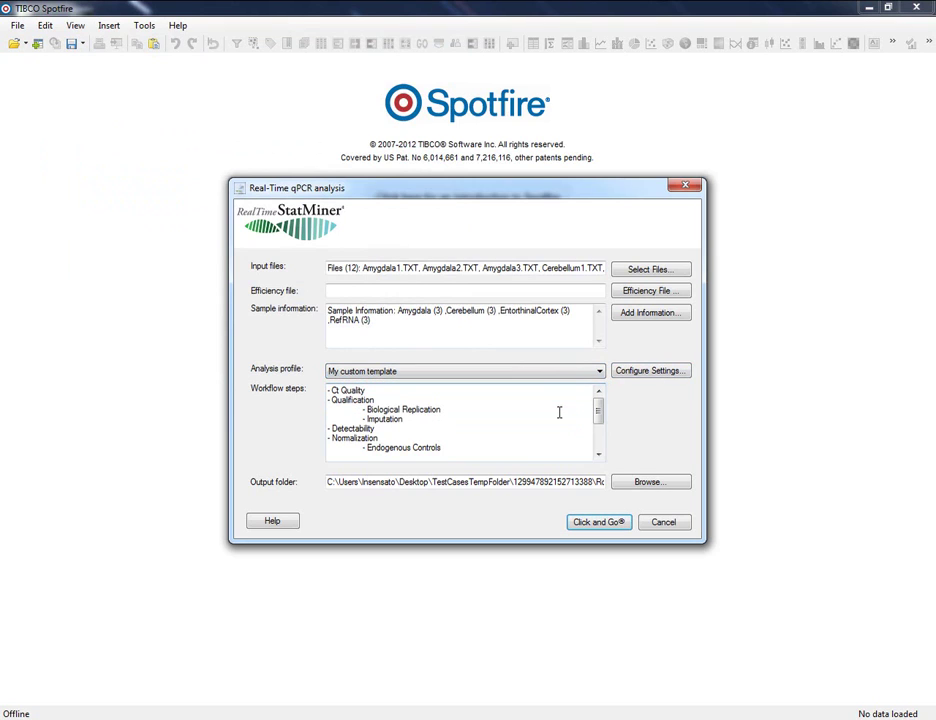
Run the analysis on the 12 files, closing the progress window when finished
click(598, 522)
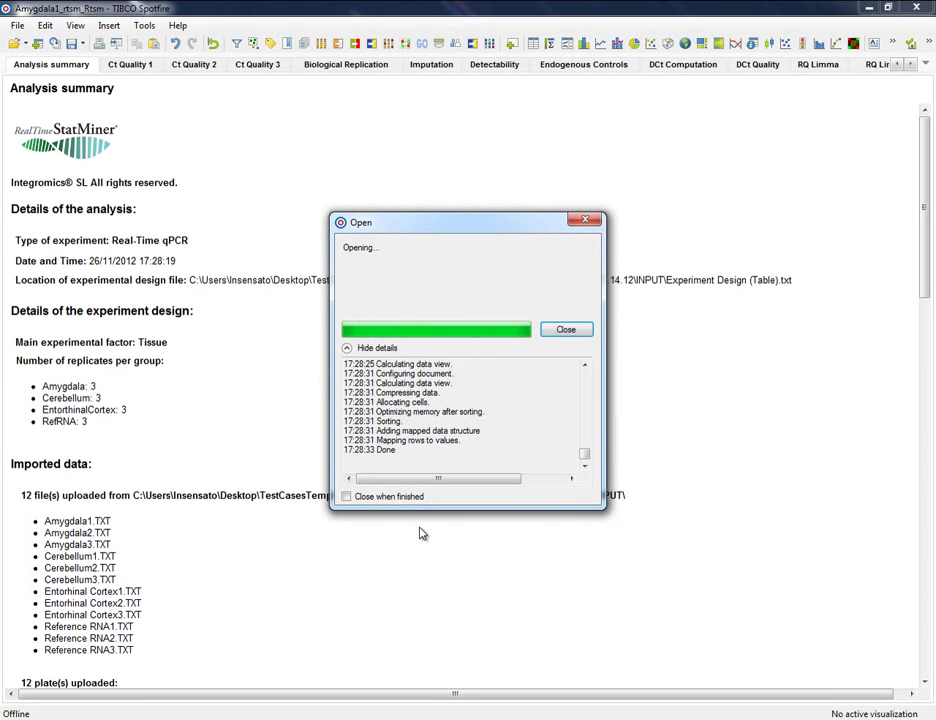
click(348, 497)
click(566, 329)
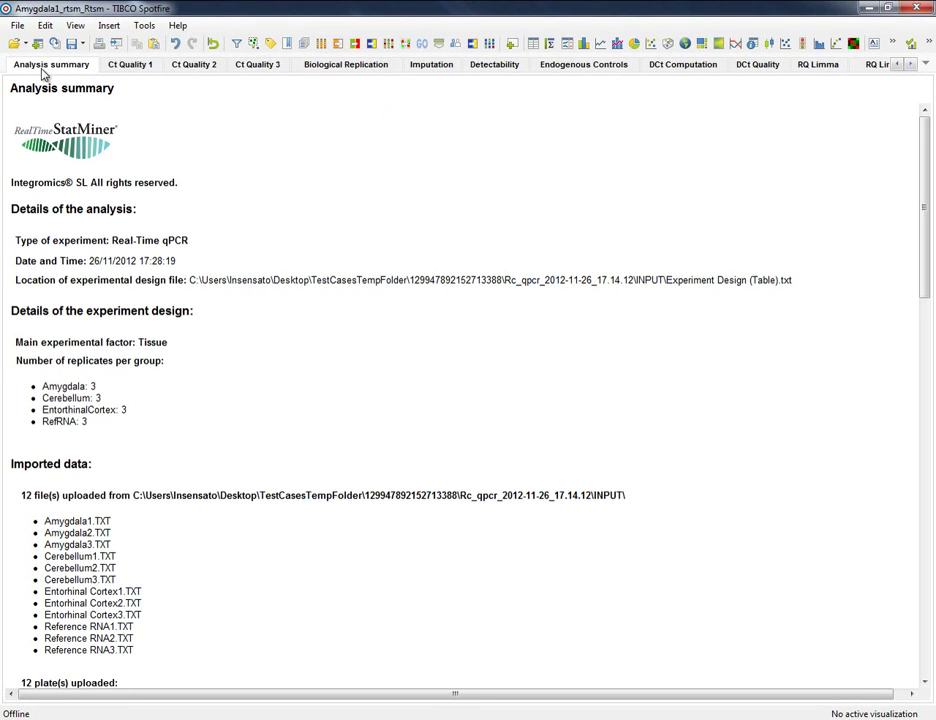
mouse_move(929, 193)
mouse_down()
mouse_move(929, 335)
mouse_move(929, 175)
mouse_up()
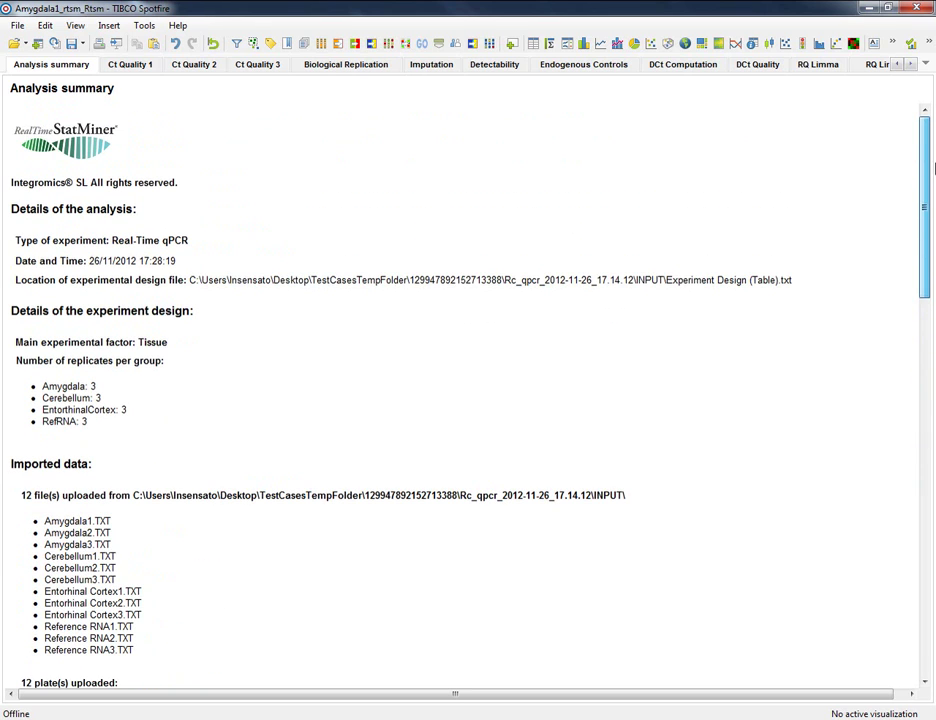
Mark Amygdala1's undetermined wells on the Ct Quality 1 well-status chart
click(146, 64)
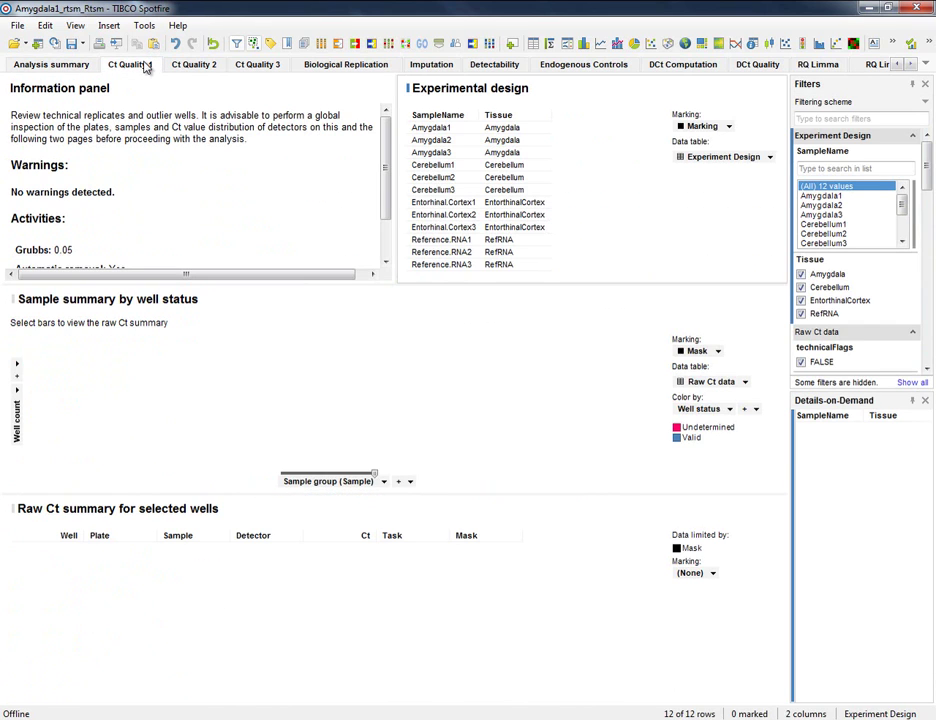
click(110, 442)
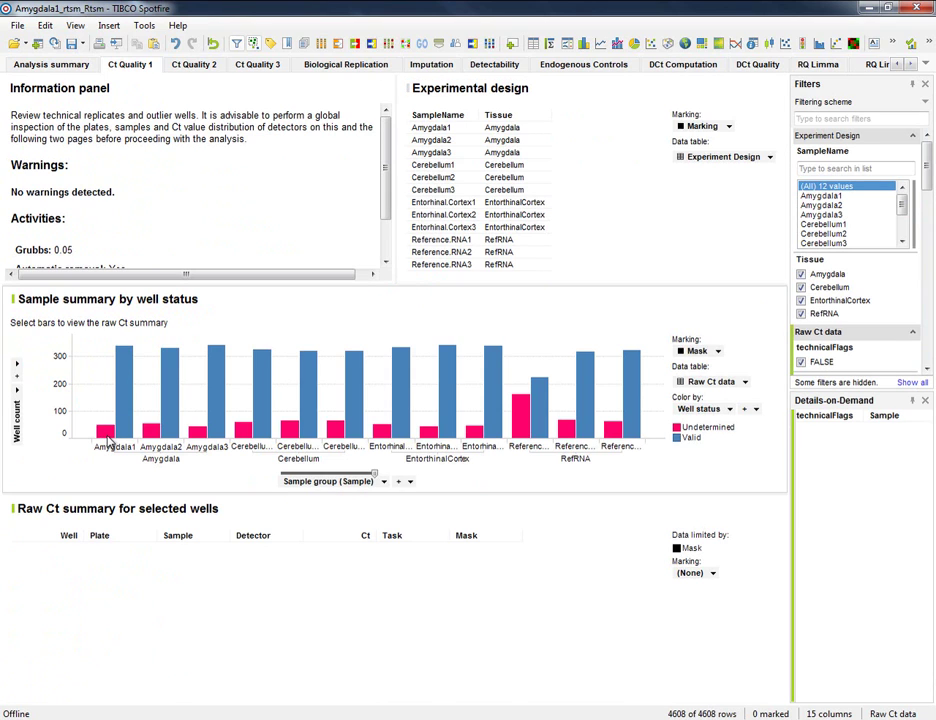
click(106, 432)
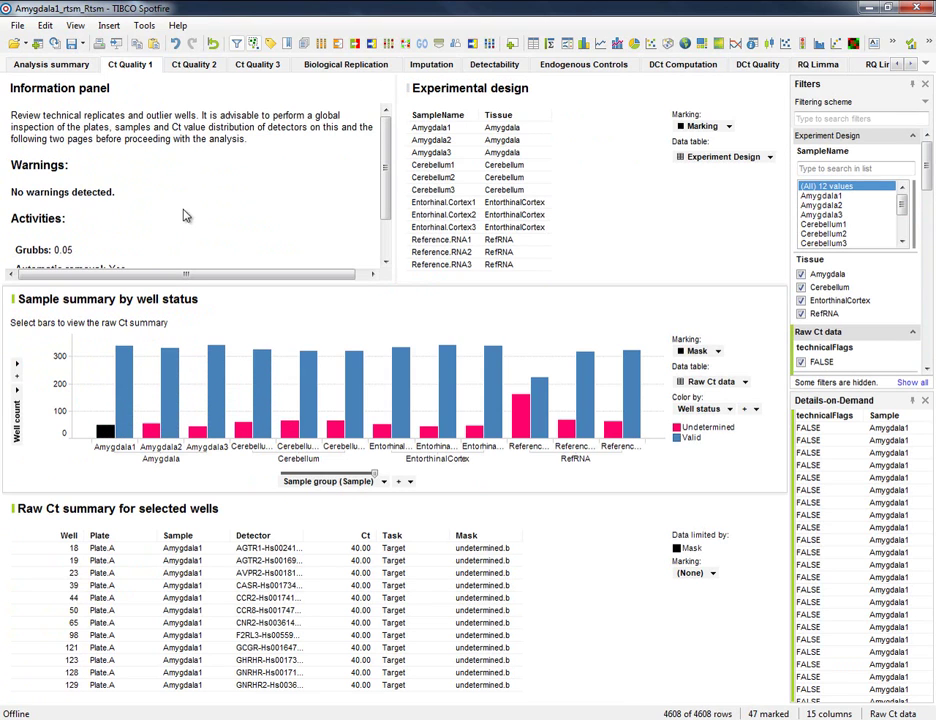
Browse the Ct Quality 3, Biological Replication, Endogenous Controls and DCt Computation pages
click(262, 65)
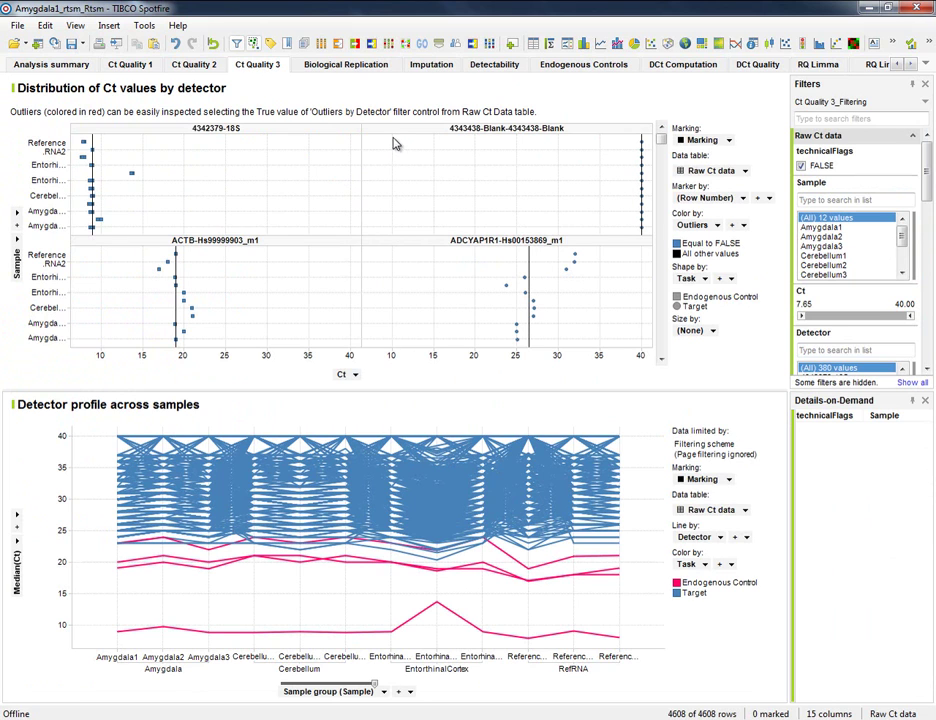
click(372, 68)
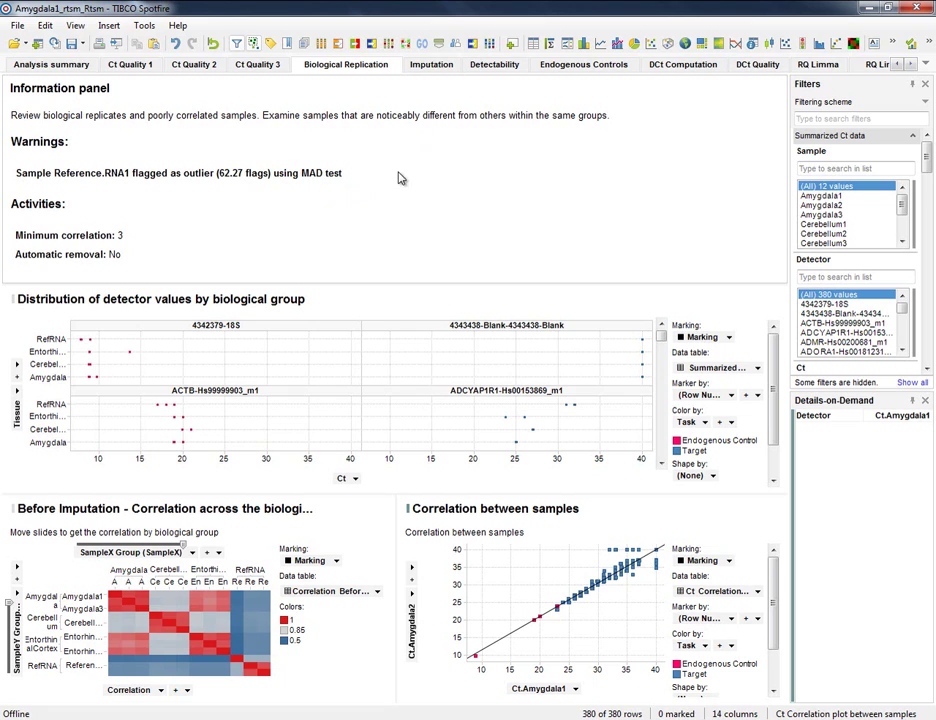
click(587, 66)
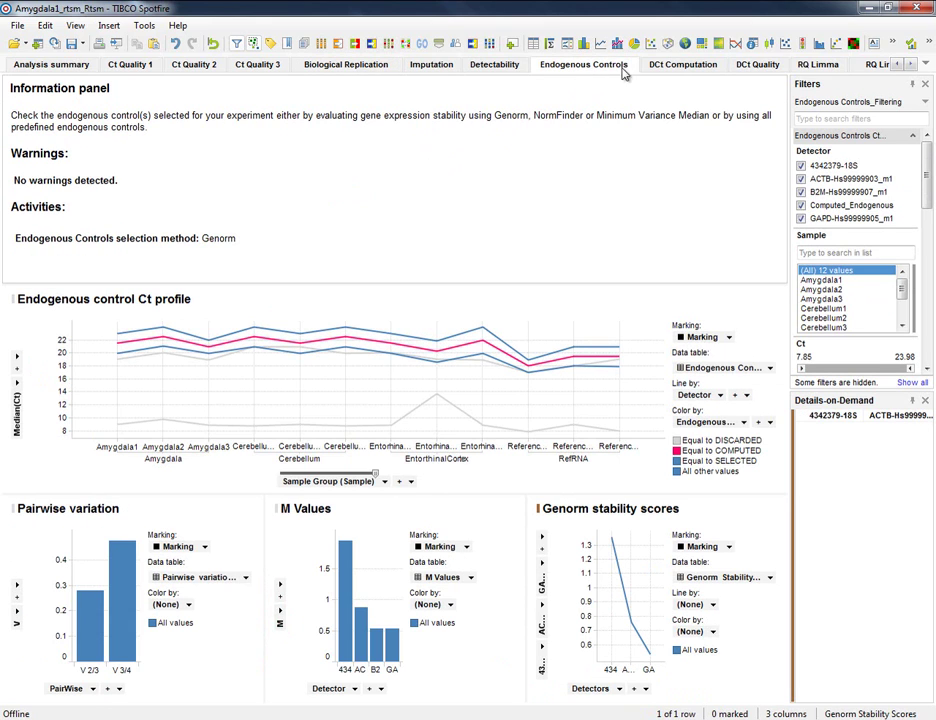
click(681, 66)
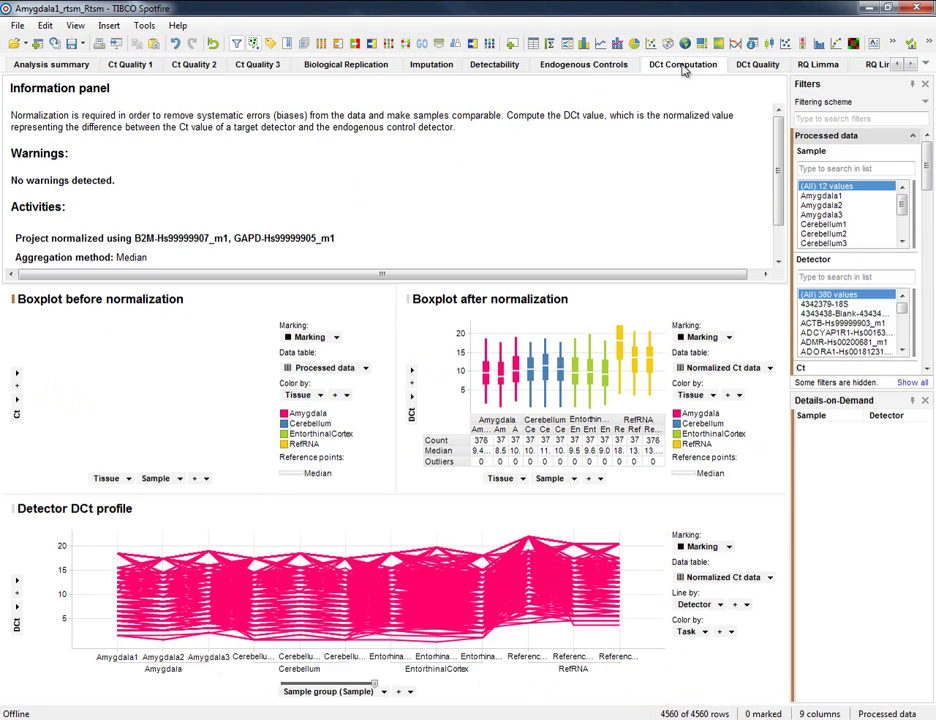
drag(911, 66, 912, 67)
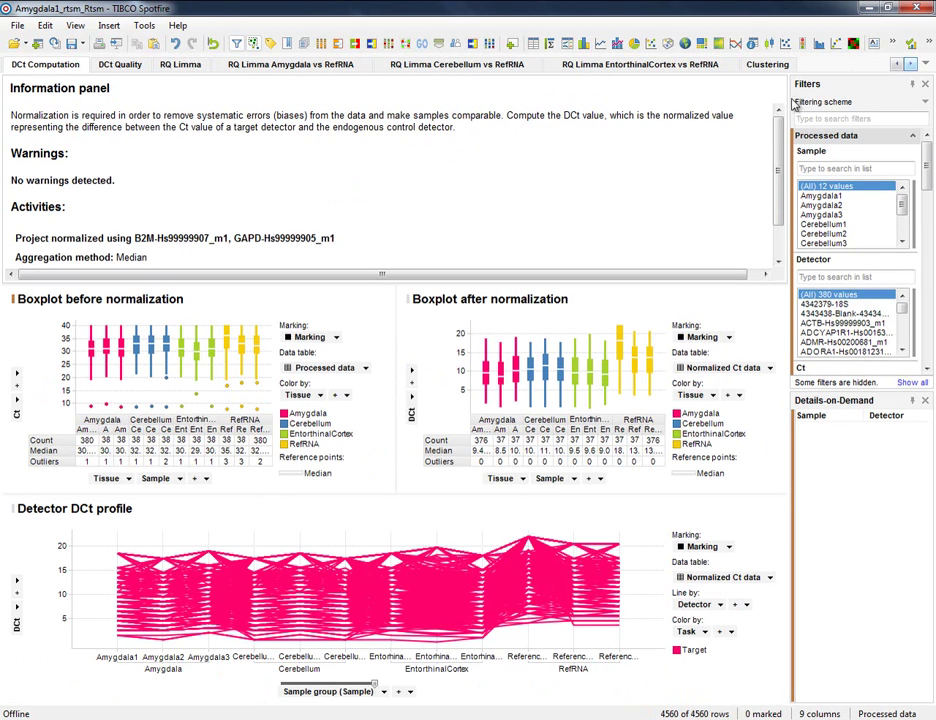
Preview the three vs-RefRNA comparison pages and clustering, then return to RQ Limma
click(196, 66)
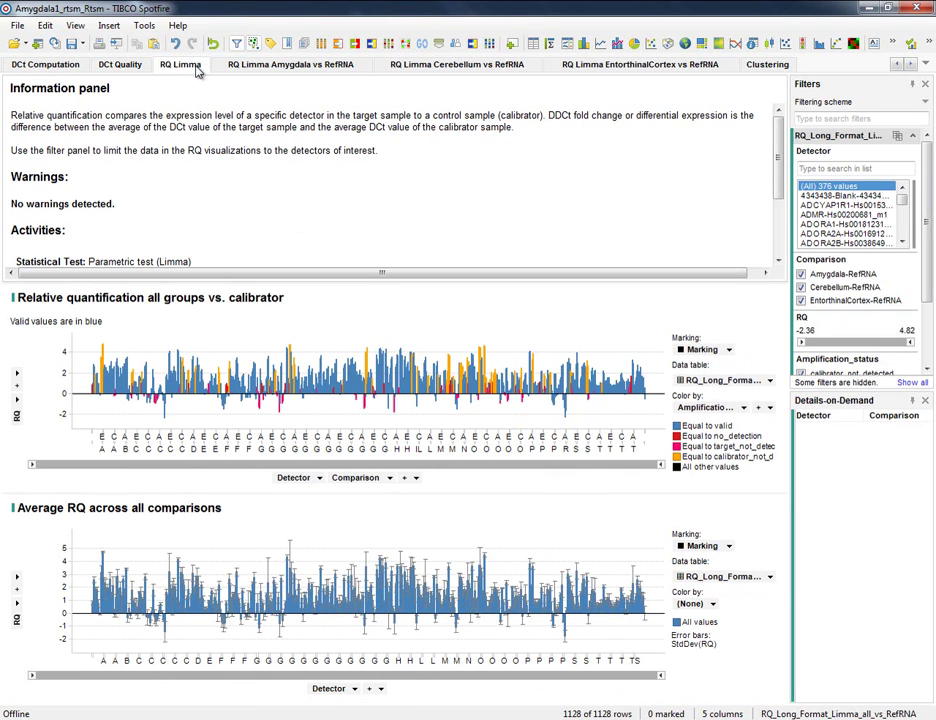
click(265, 68)
click(430, 66)
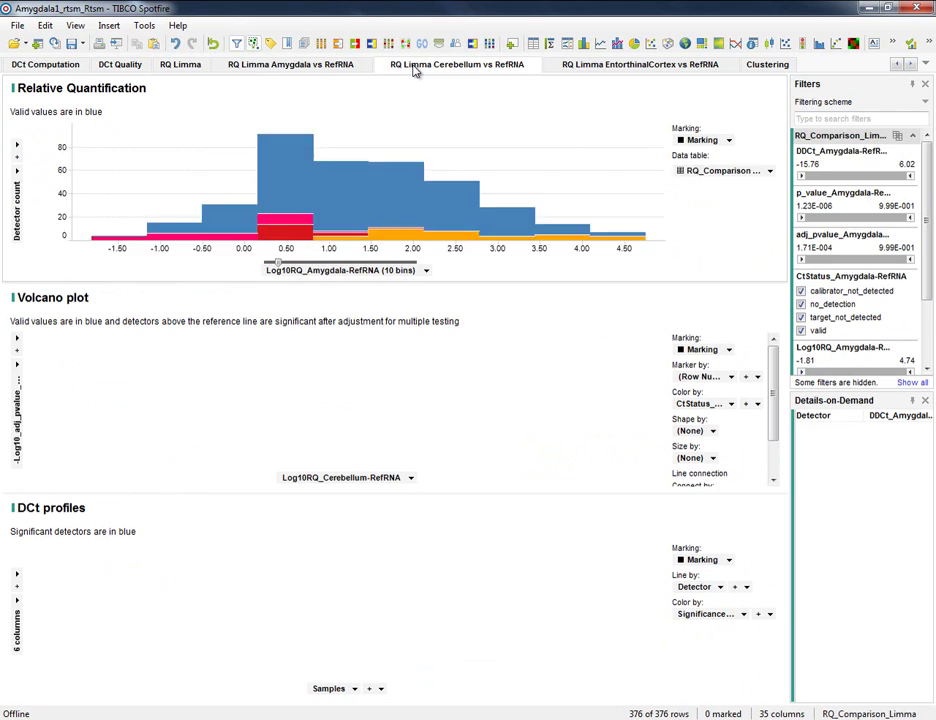
click(621, 68)
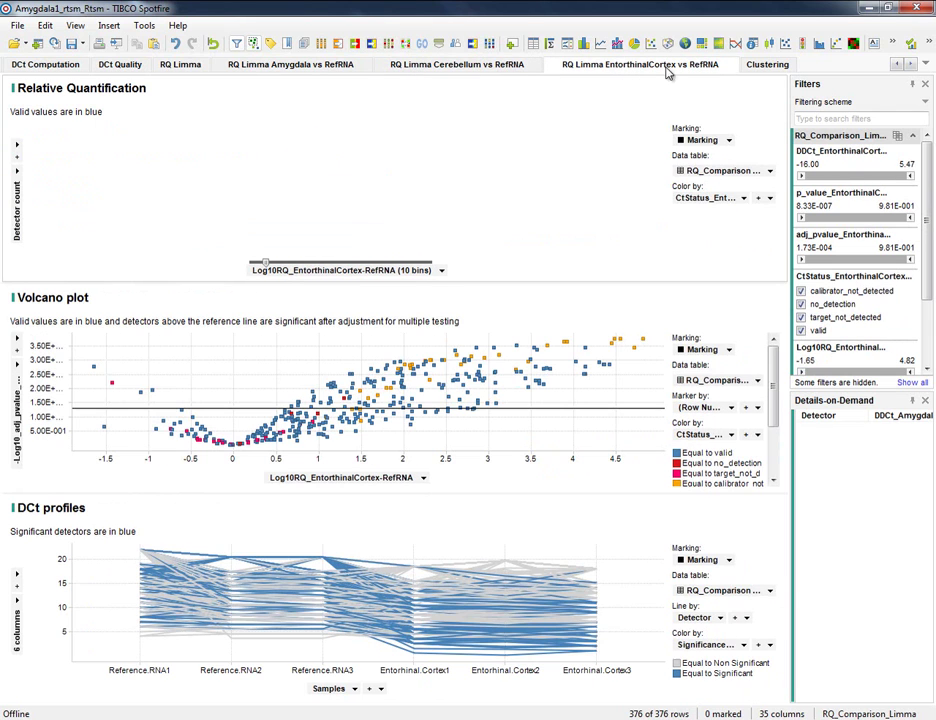
click(761, 68)
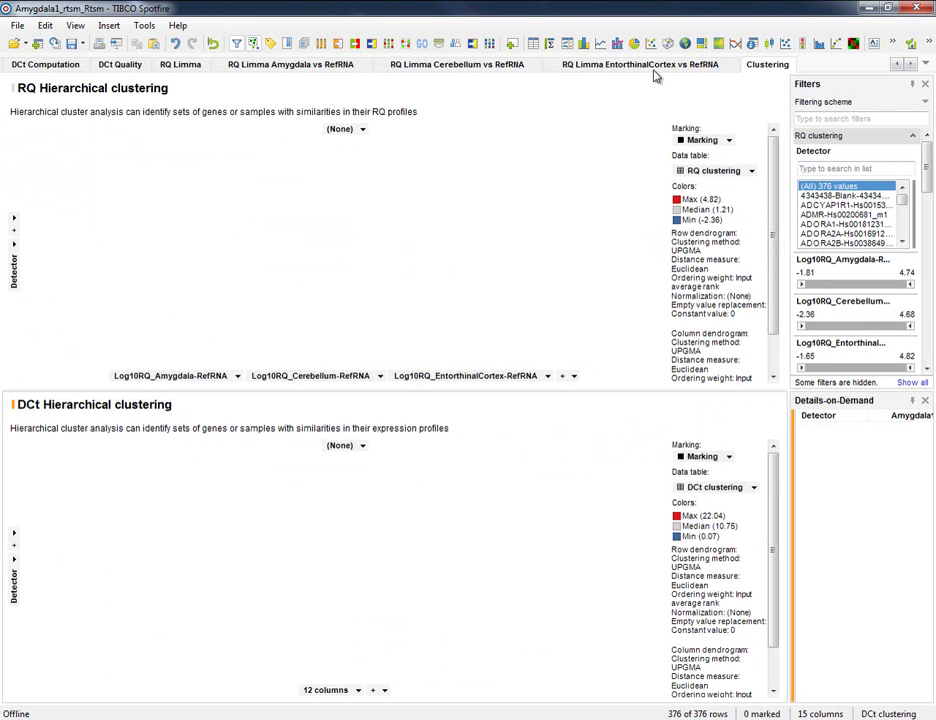
click(198, 68)
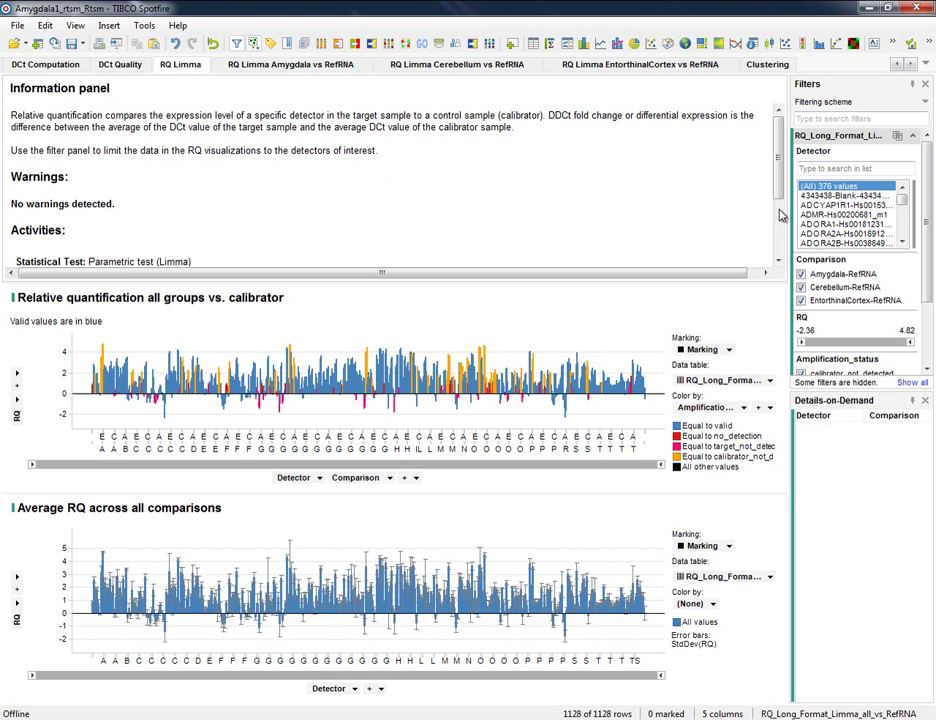
Filter detectors to 4343438-Blank, ADCYAP1R1 and ADMR, then inspect the chart bar values
click(826, 195)
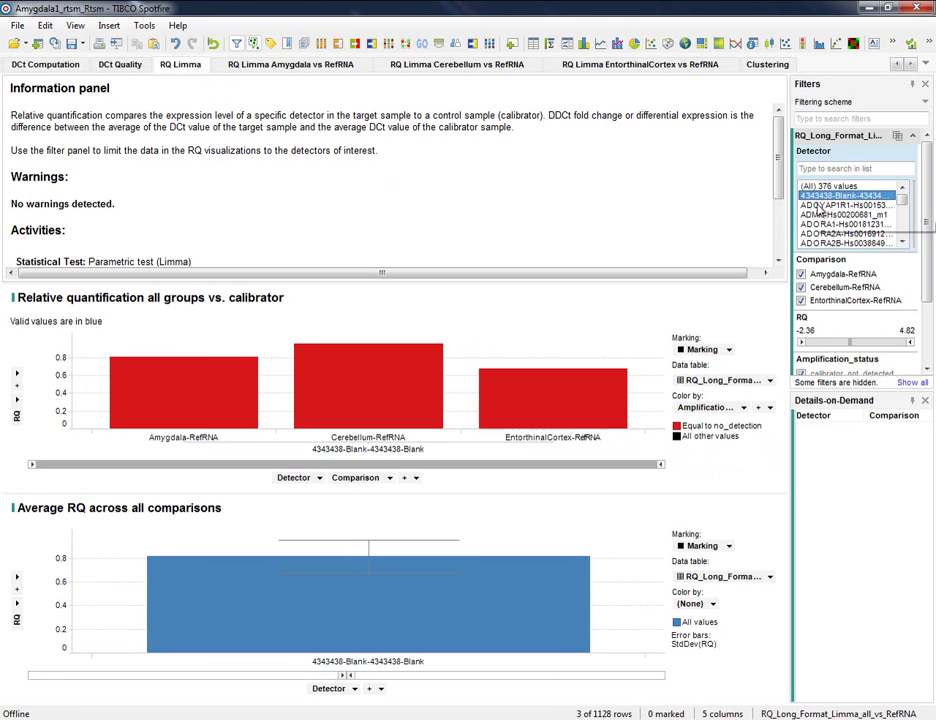
ctrl+click(818, 205)
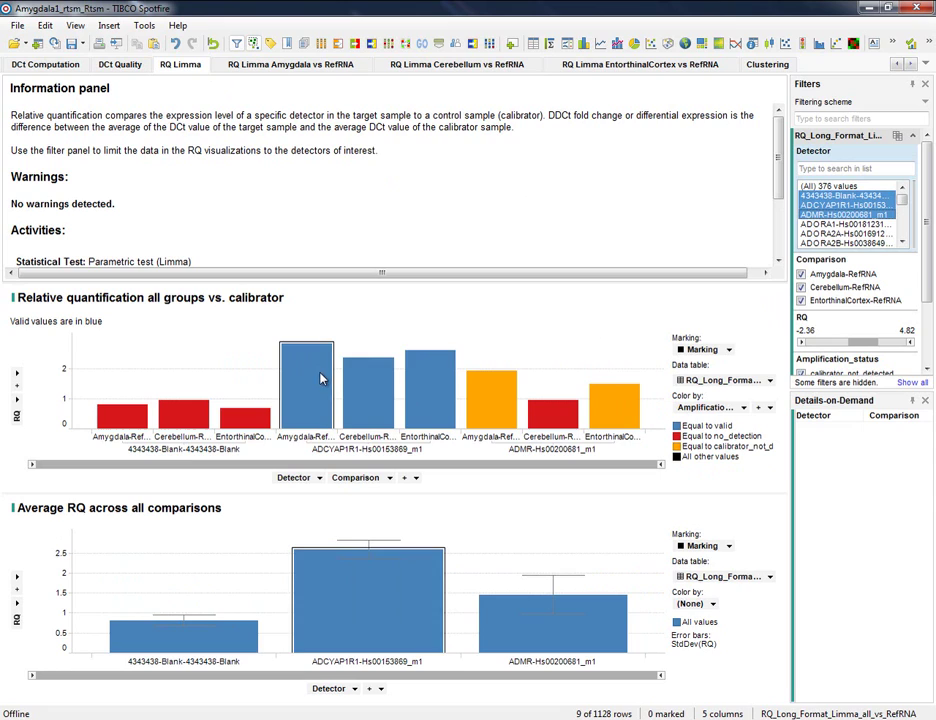
mouse_move(422, 392)
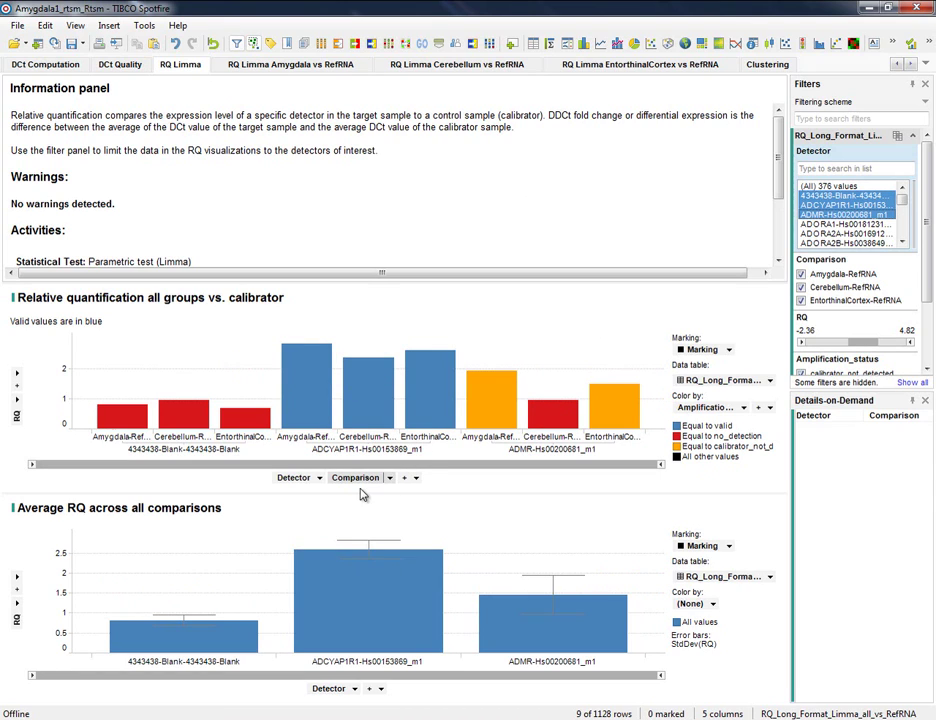
mouse_move(184, 424)
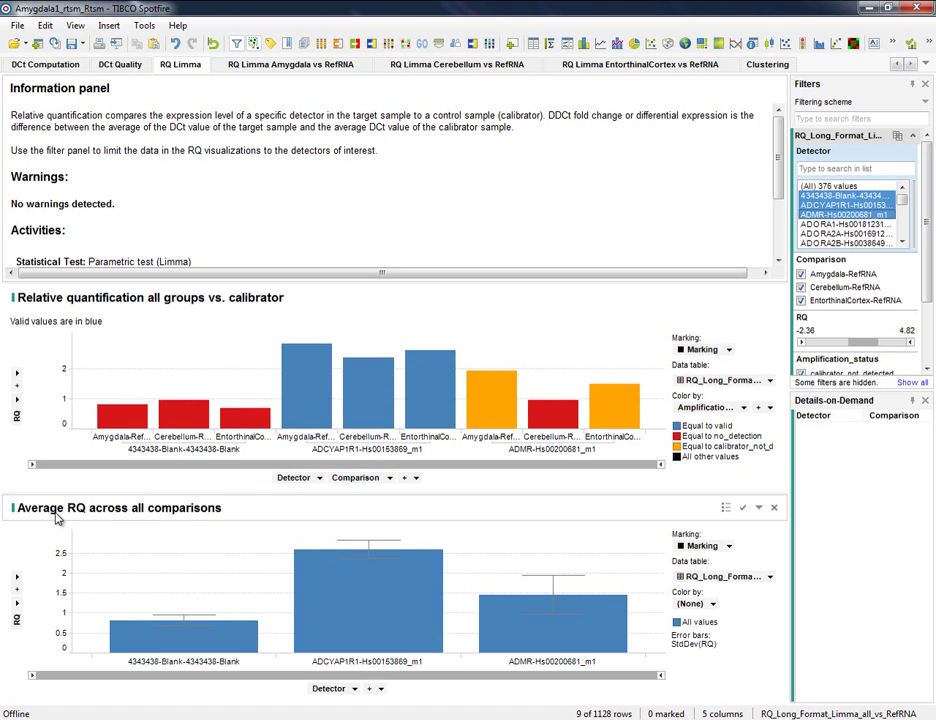
mouse_move(180, 640)
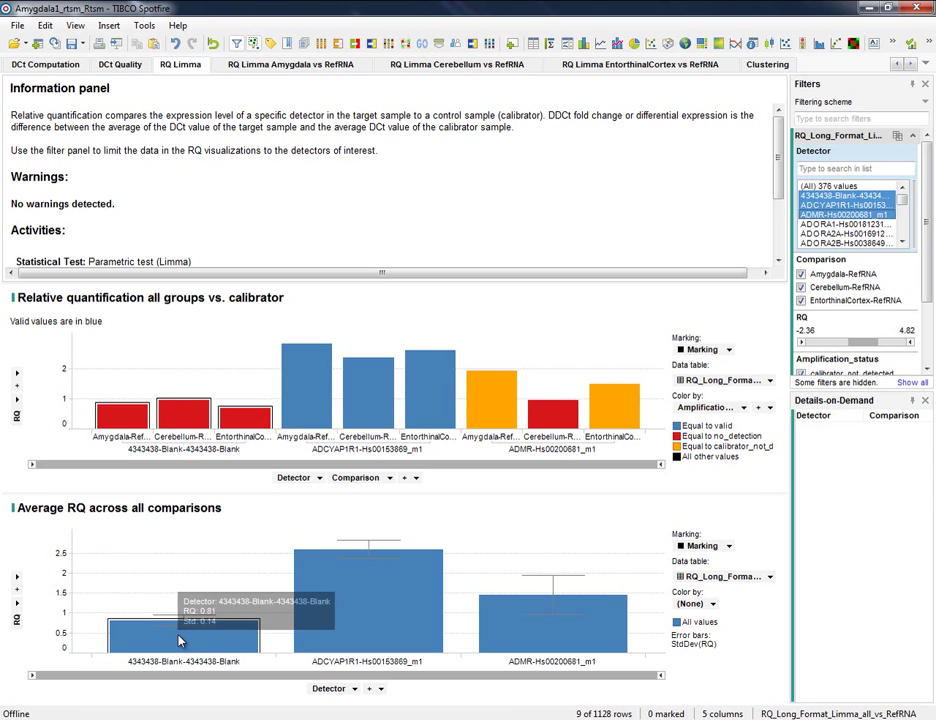
mouse_move(323, 620)
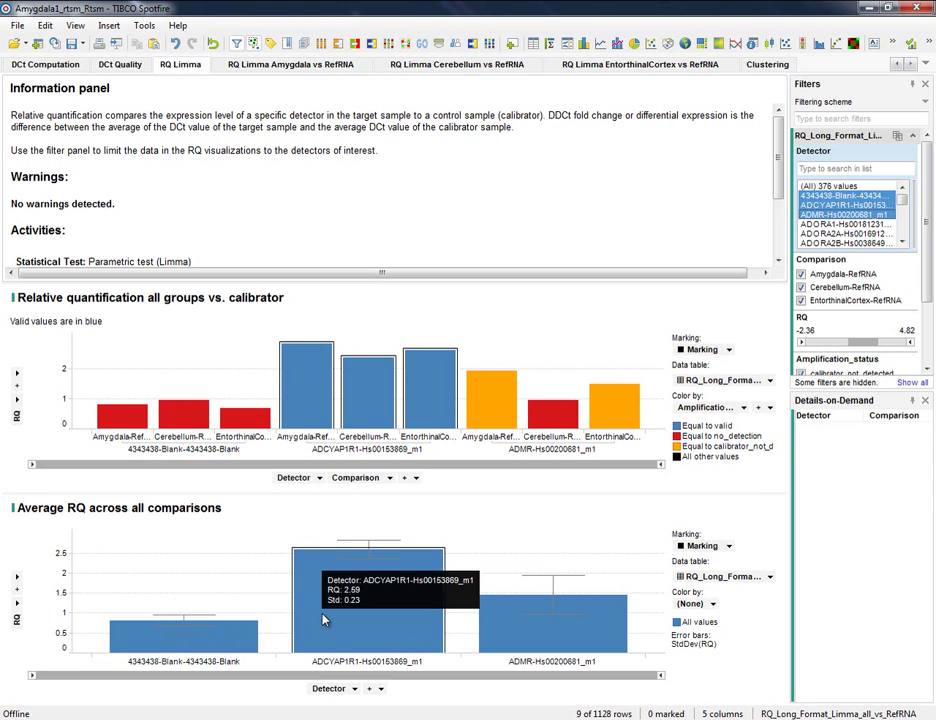
mouse_move(529, 645)
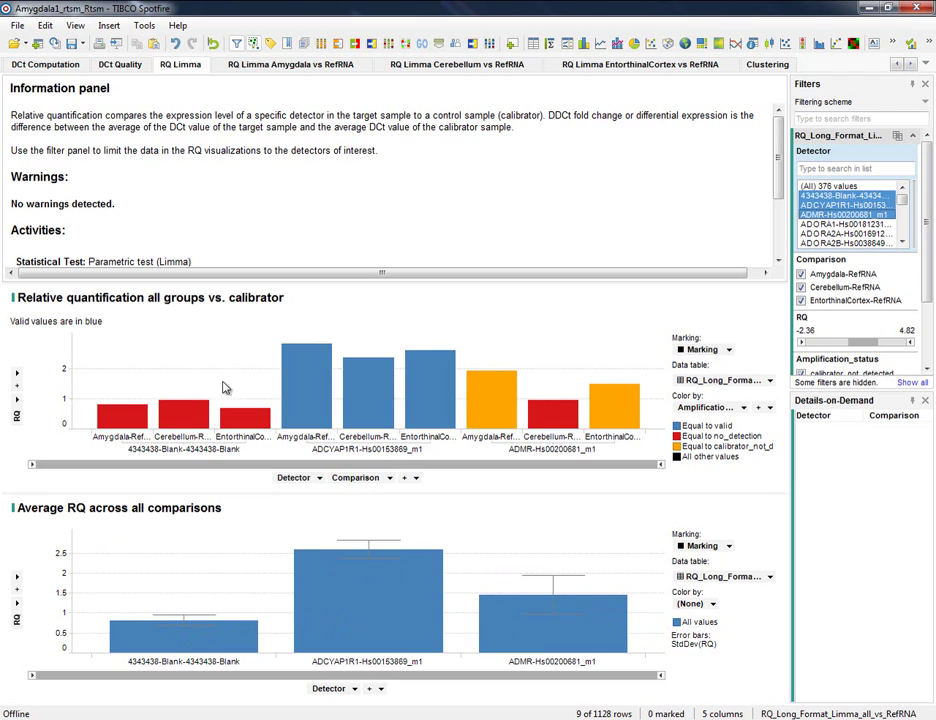
Reset the Detector filter to (All) and review each tissue comparison, ending on Amygdala
click(806, 187)
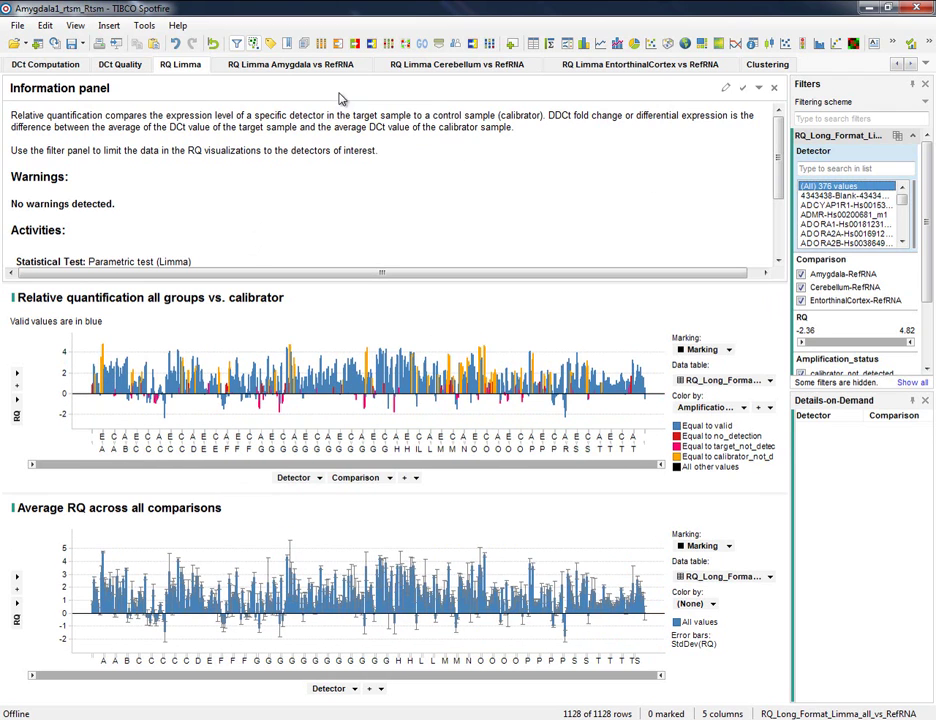
click(323, 66)
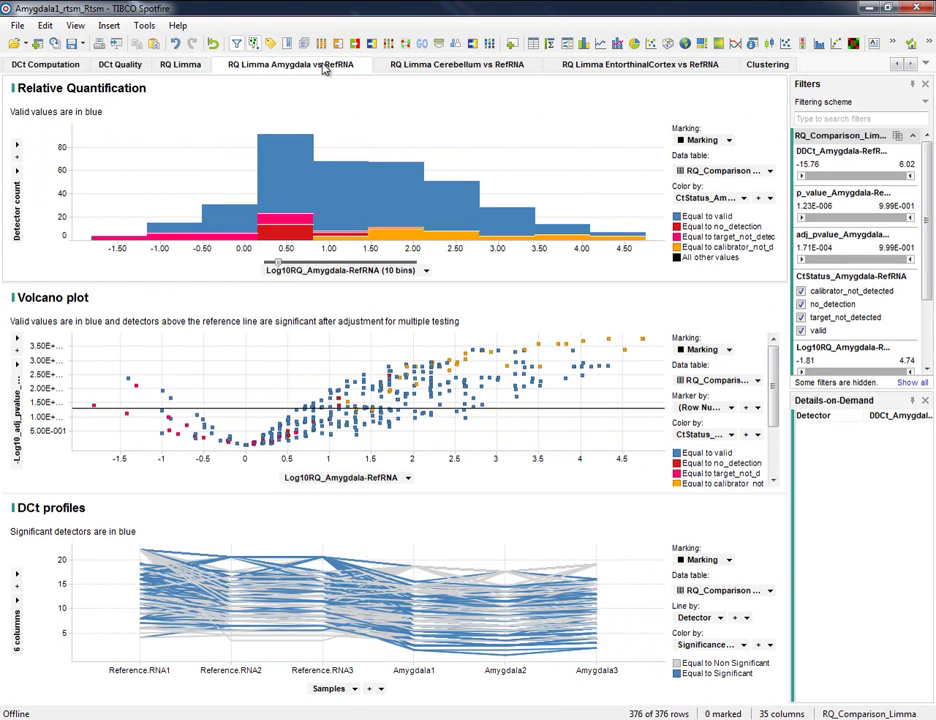
click(440, 68)
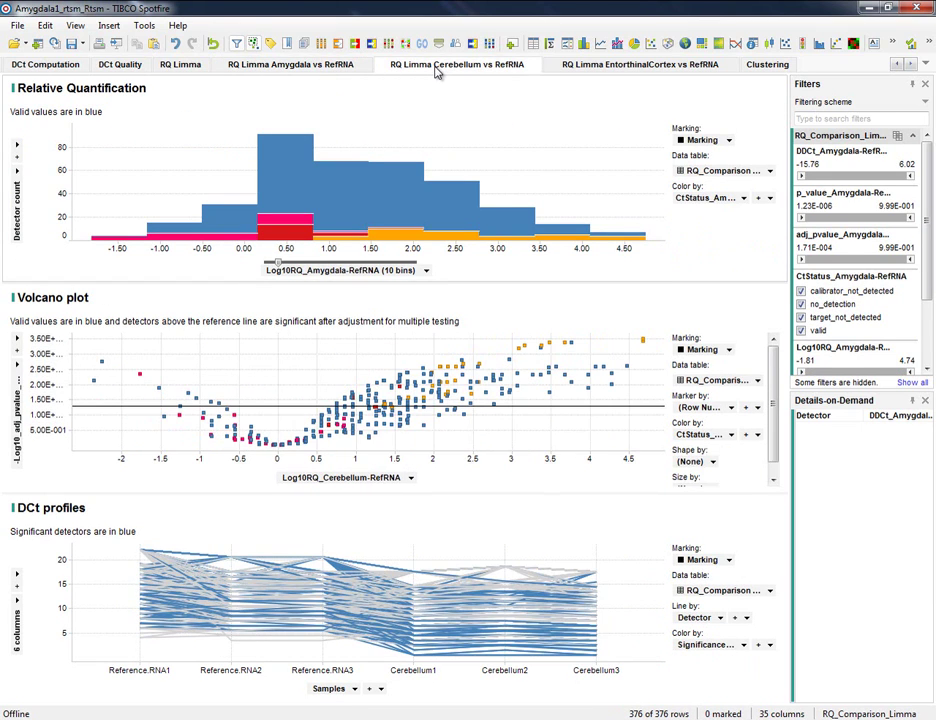
click(605, 67)
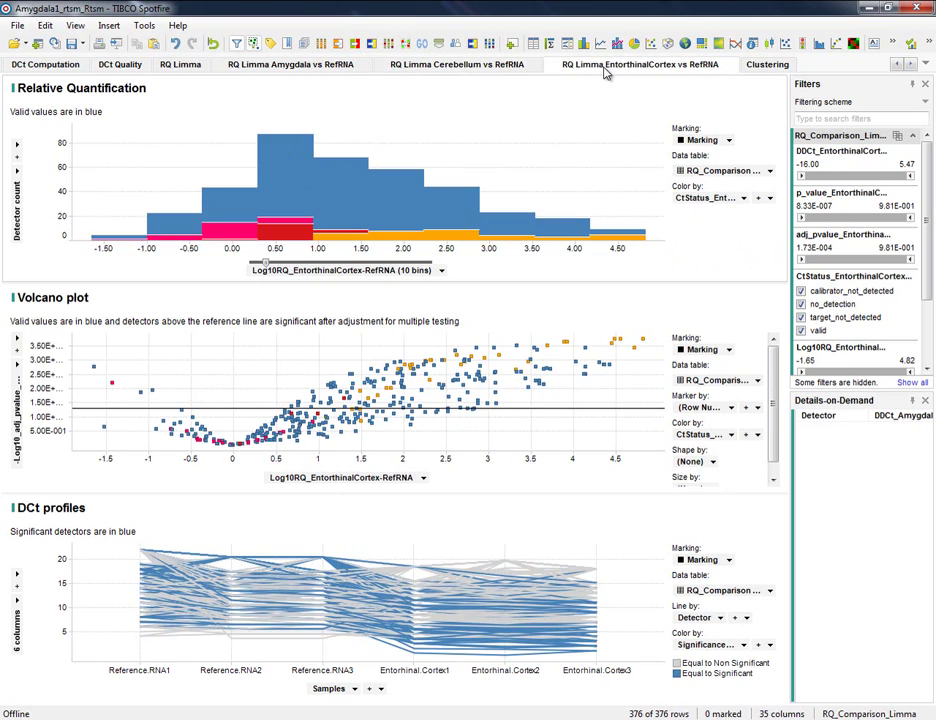
click(307, 65)
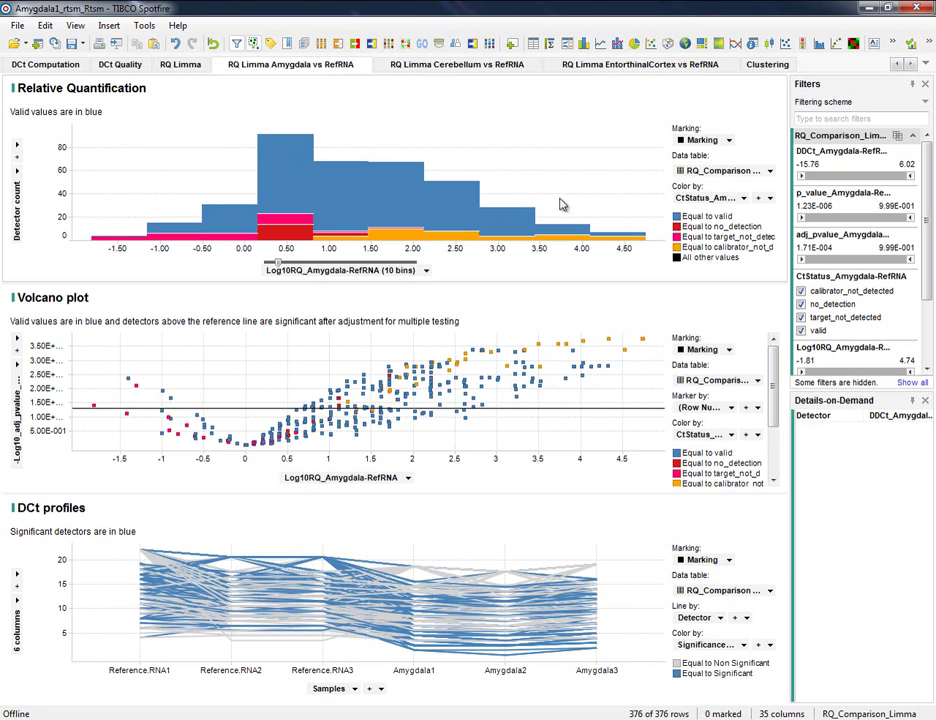
Exclude target_not_detected, no_detection and calibrator_not_detected from the CtStatus filter
click(801, 317)
click(801, 304)
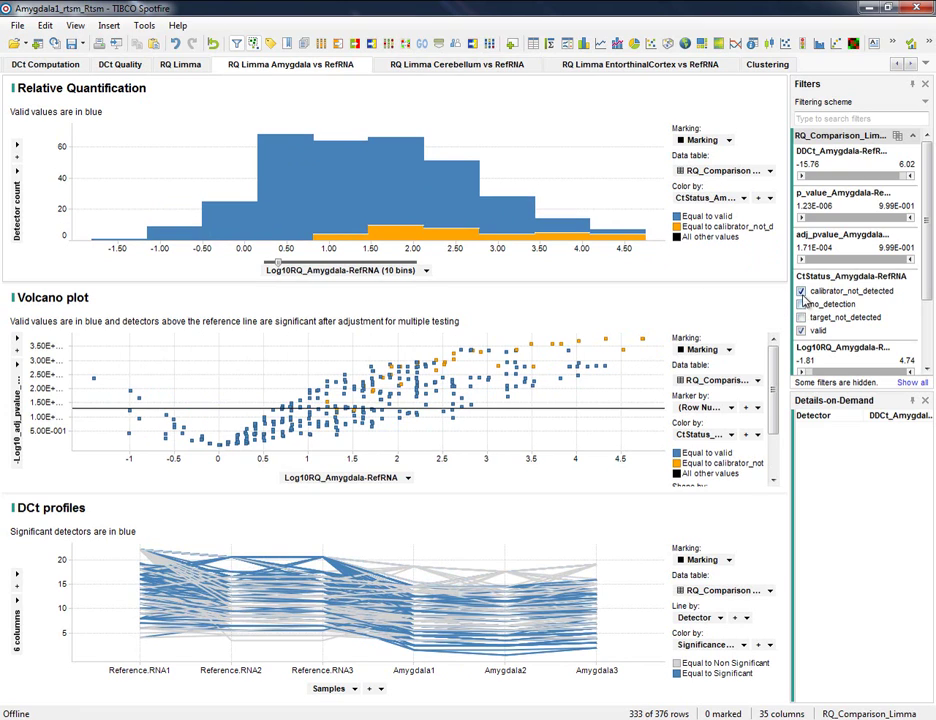
click(801, 291)
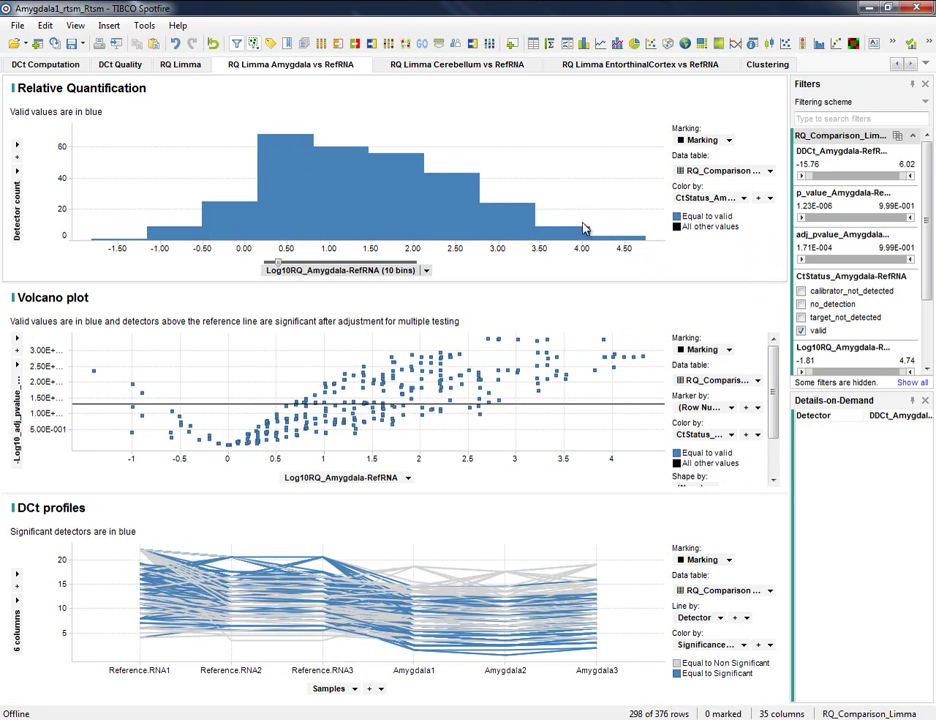
Mark the 10 detectors in the lowest RQ histogram bins across all plots
drag(563, 211, 625, 263)
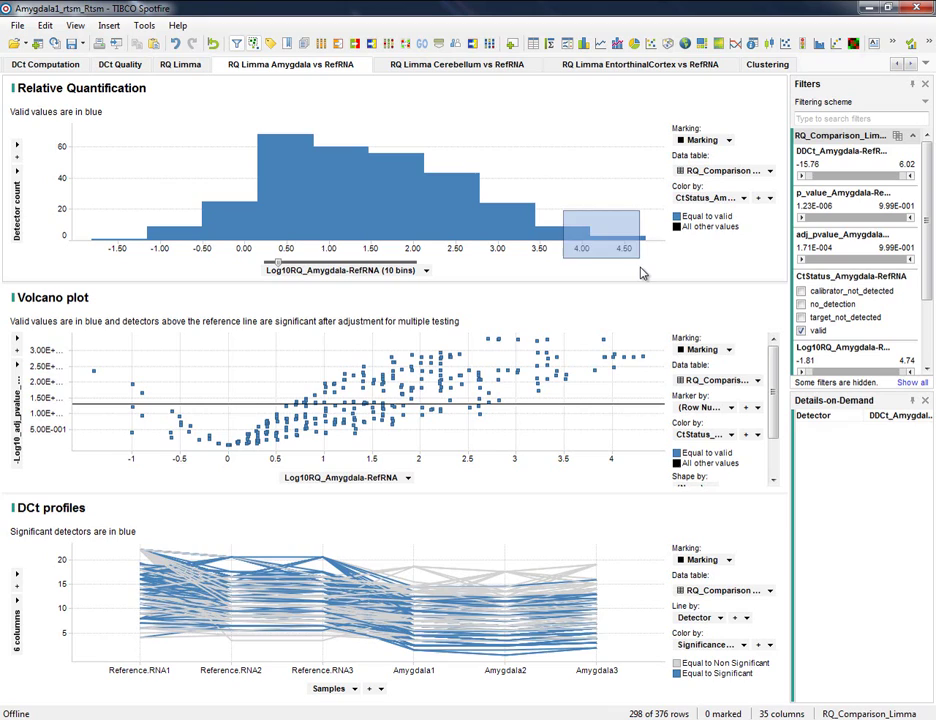
drag(643, 272, 643, 272)
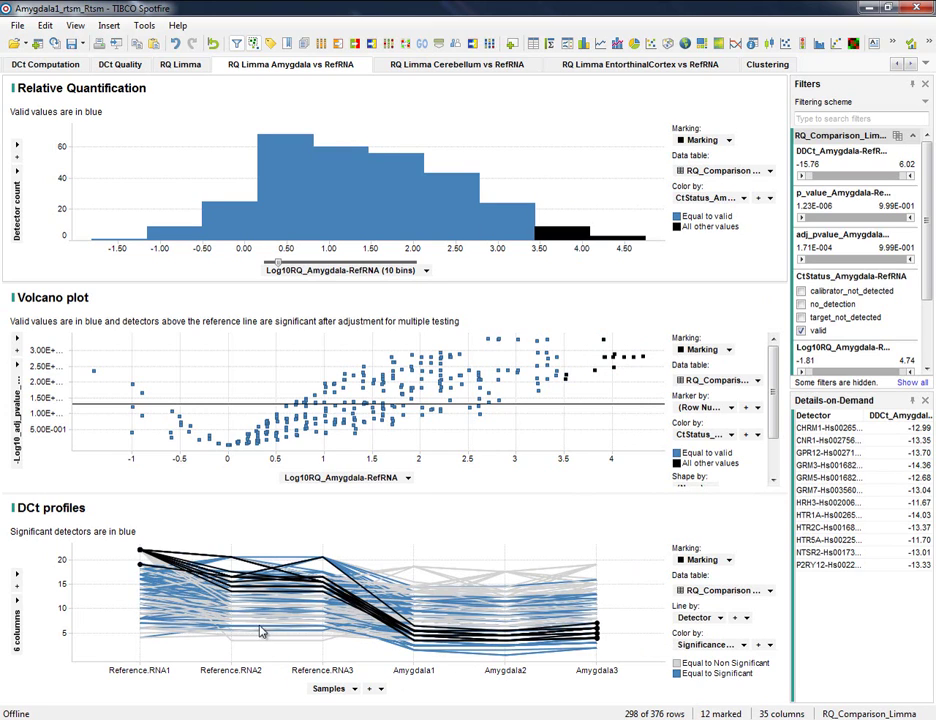
mouse_move(259, 588)
click(144, 203)
drag(108, 198, 176, 265)
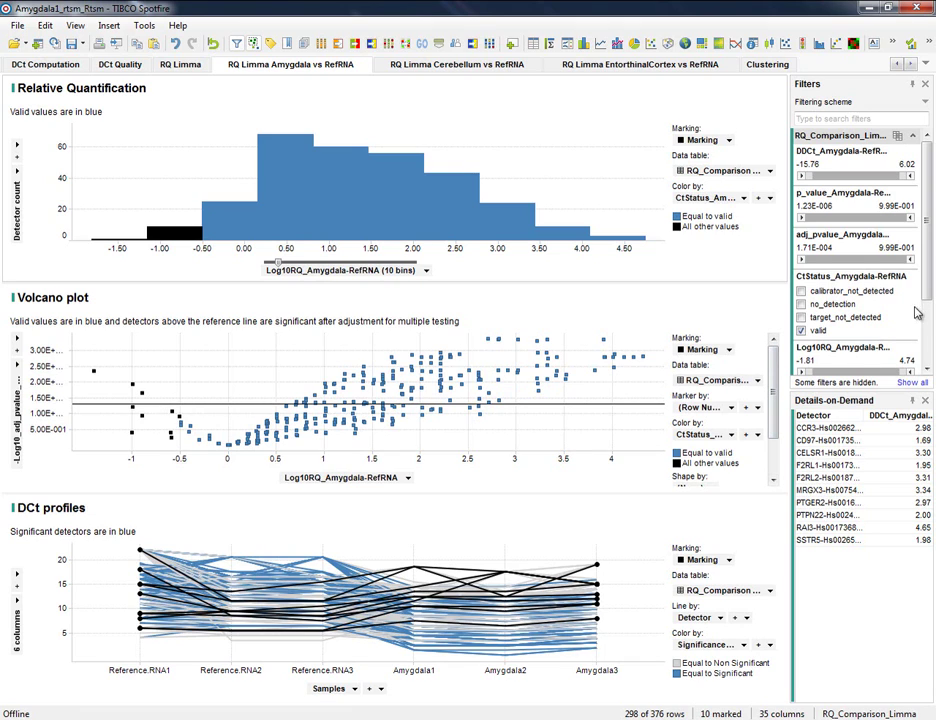
Exclude Non Significant detectors from the Amygdala plots and view the RQ and DCt clustering heatmaps
drag(927, 290, 929, 350)
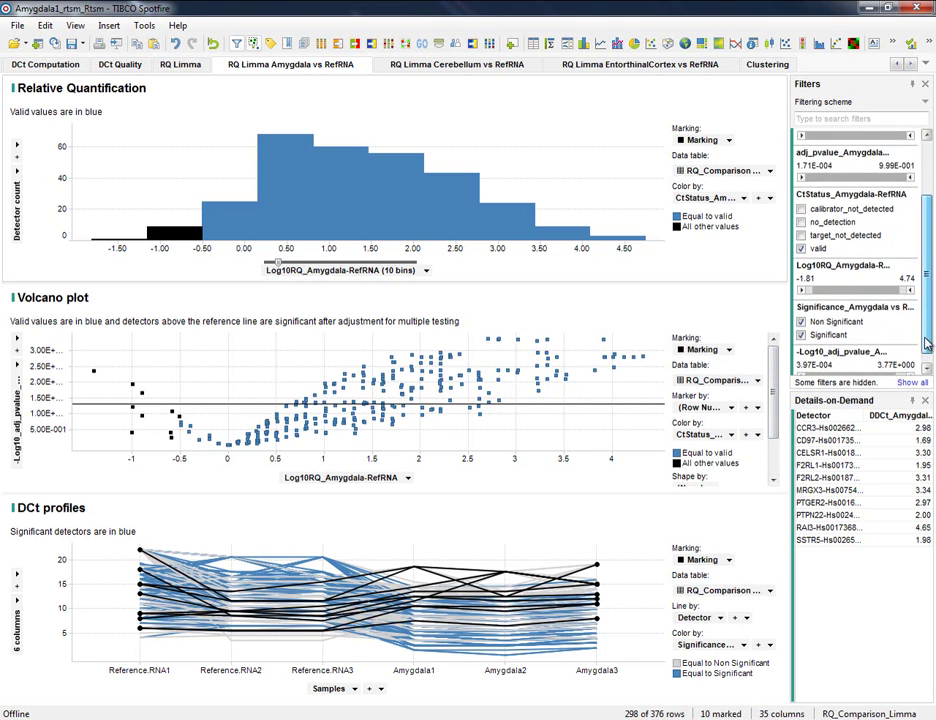
click(800, 322)
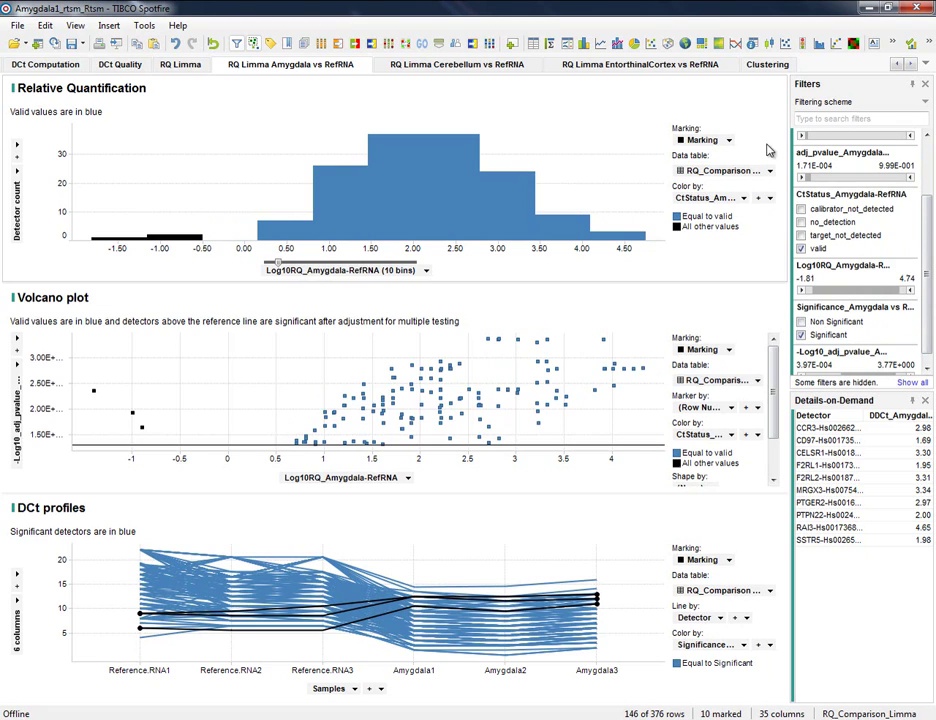
click(764, 66)
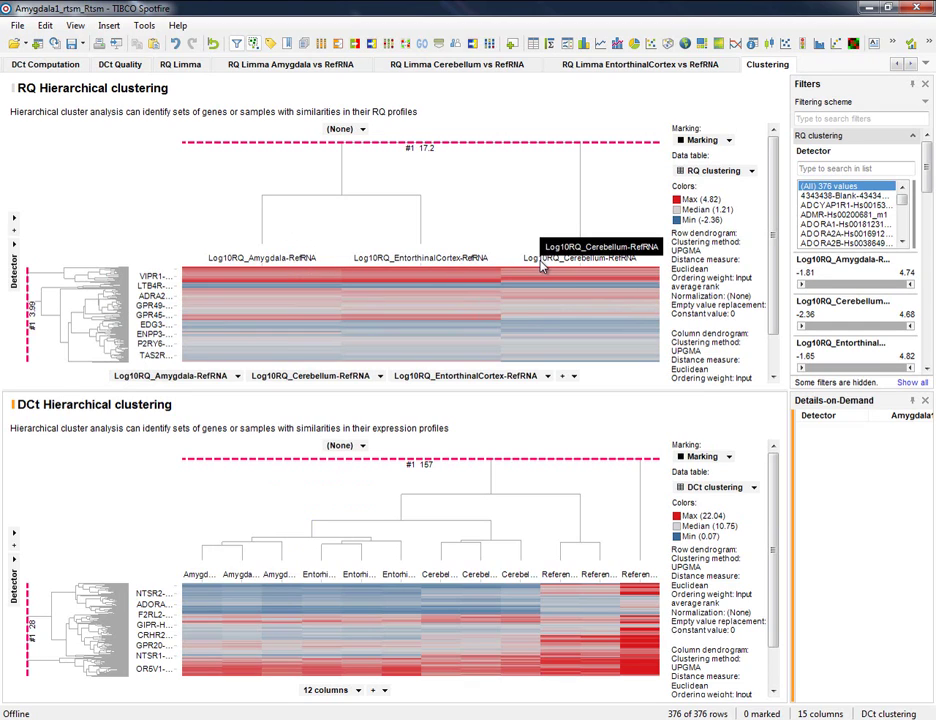
mouse_move(503, 230)
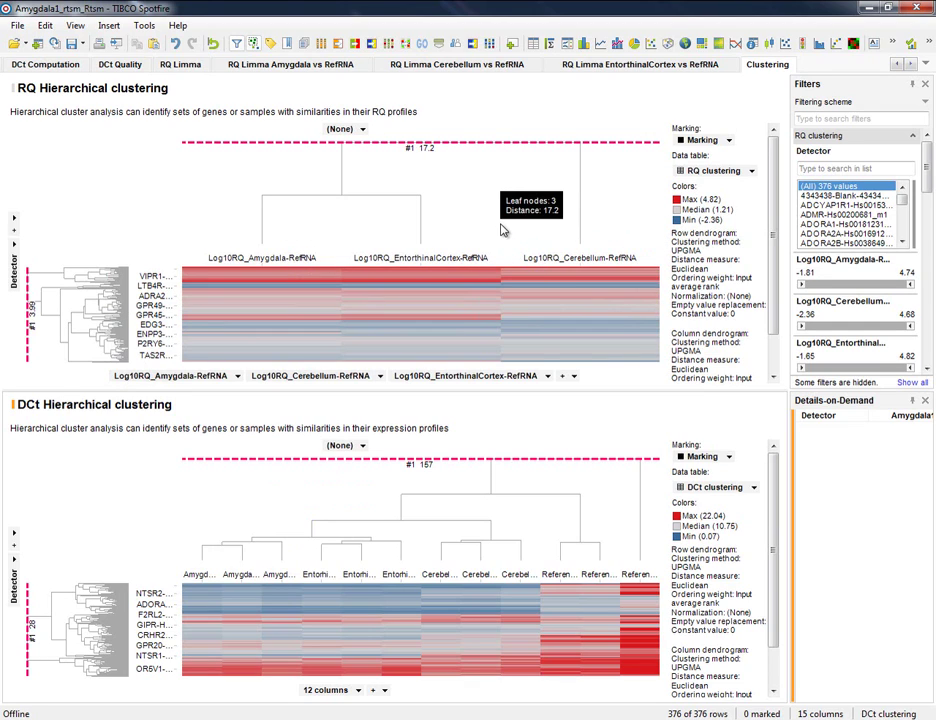